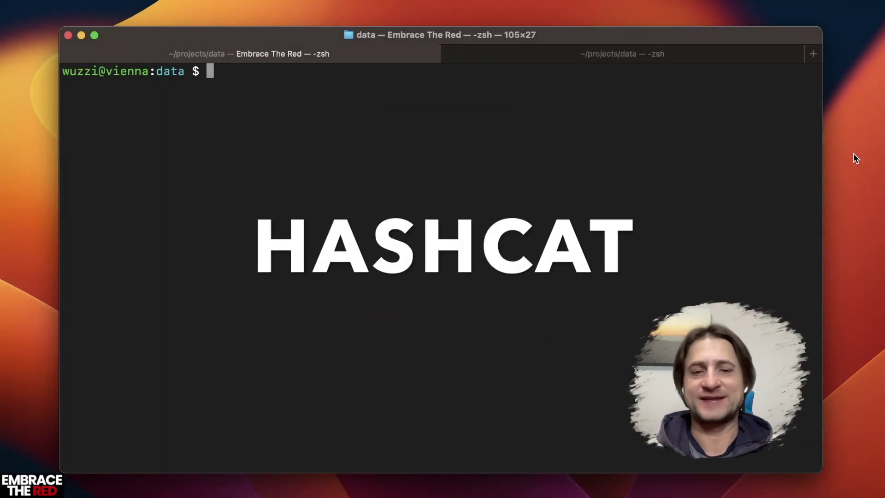
type("man ds")
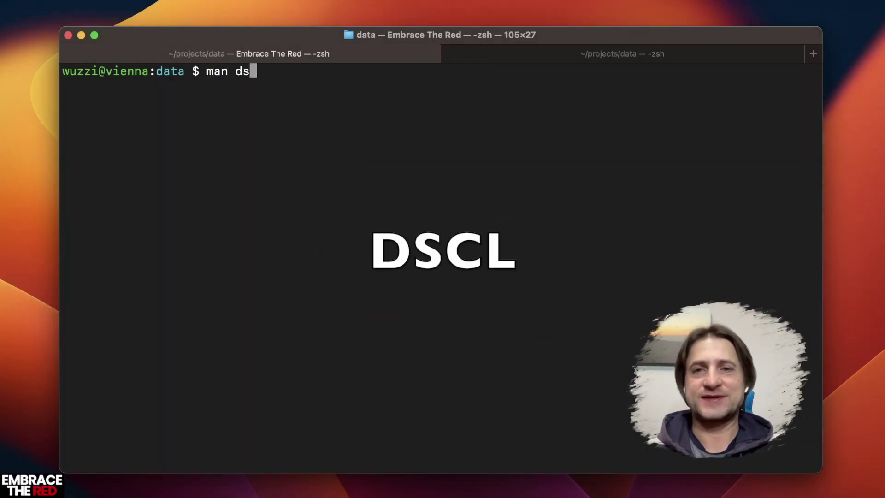
type("cl")
- List local users with 'dscl . -list /Users' and highlight the alice and current-user entries
key("Return")
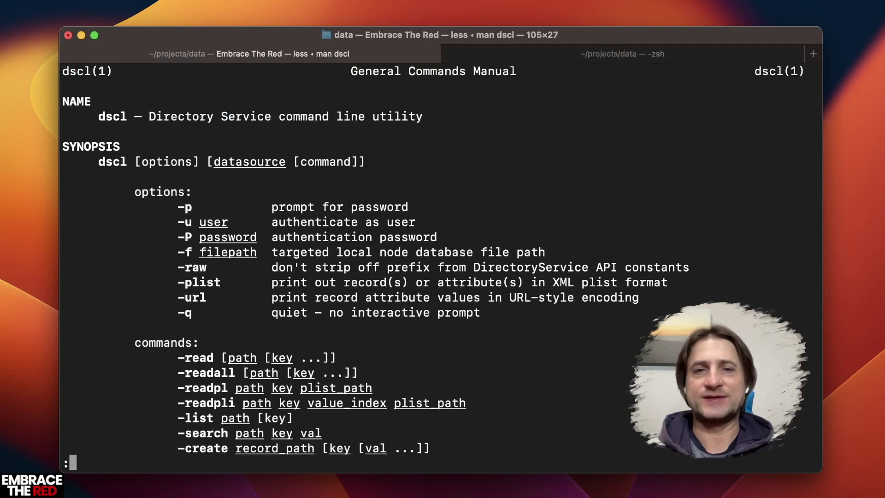
type("qdsc")
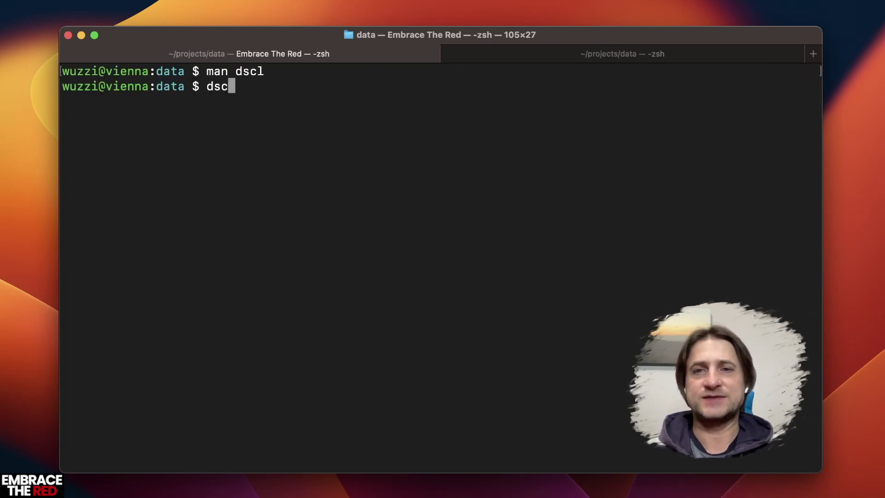
type("l . -list ")
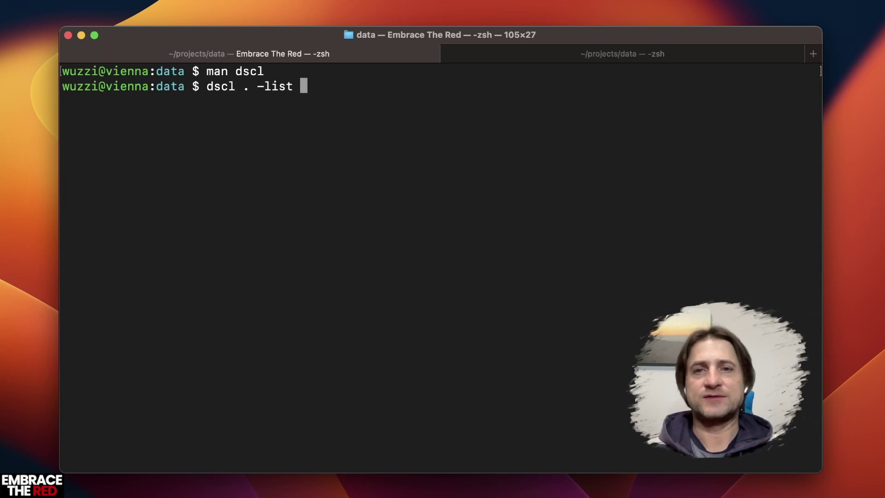
type("/Users")
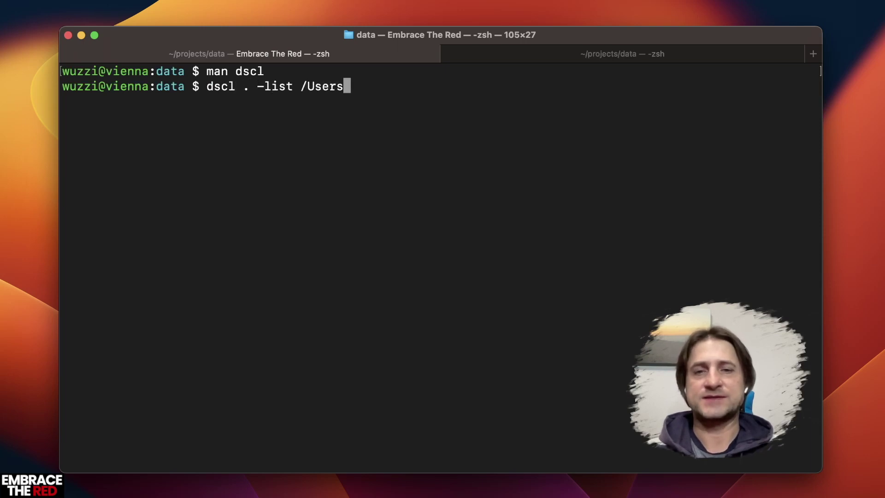
key("Return")
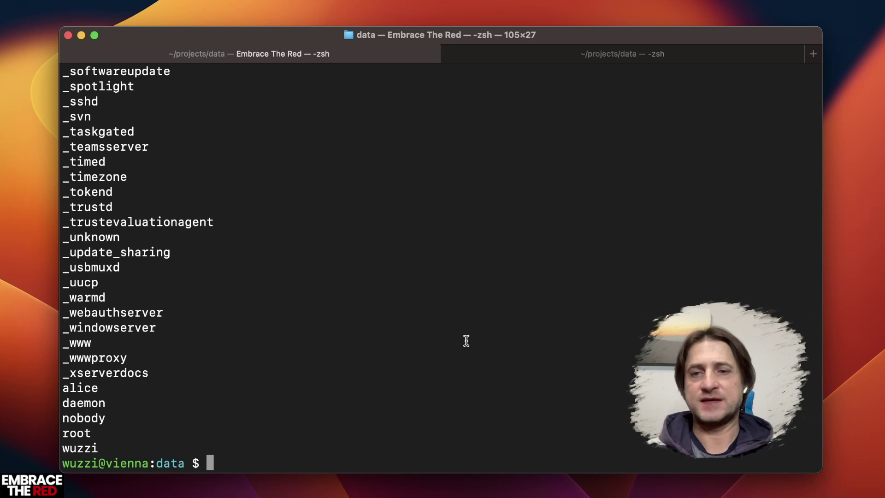
double_click(102, 447)
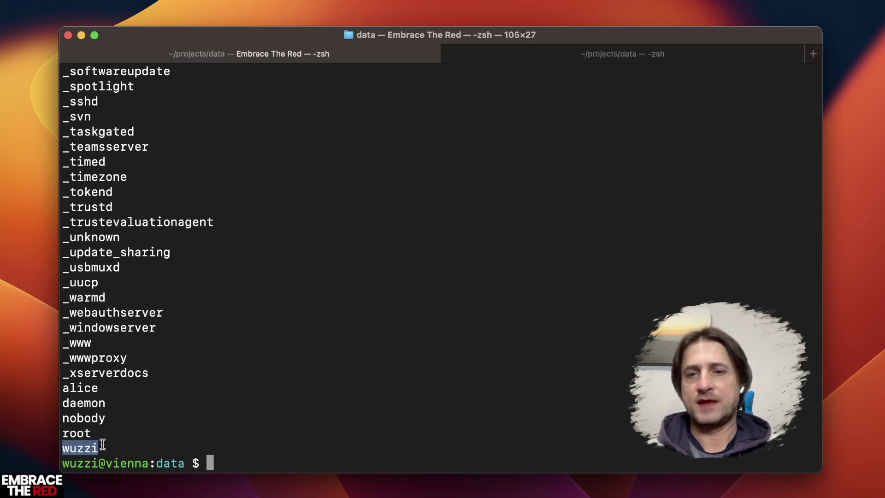
double_click(102, 385)
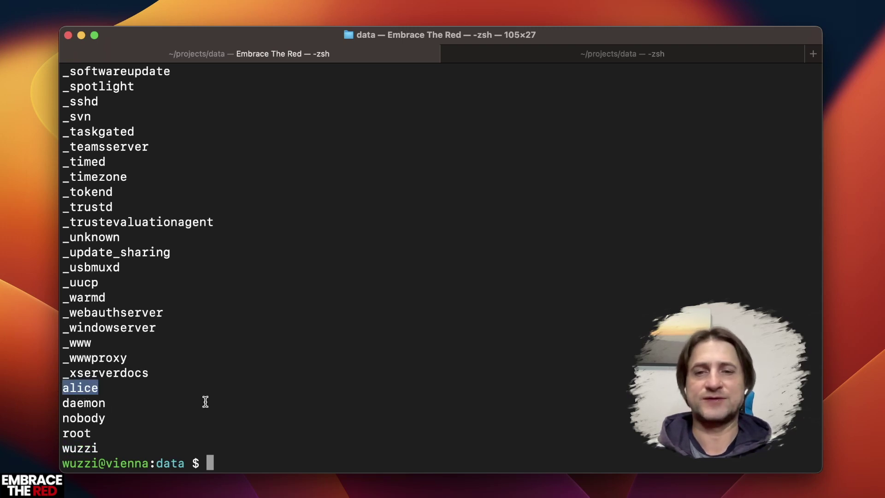
left_click(287, 431)
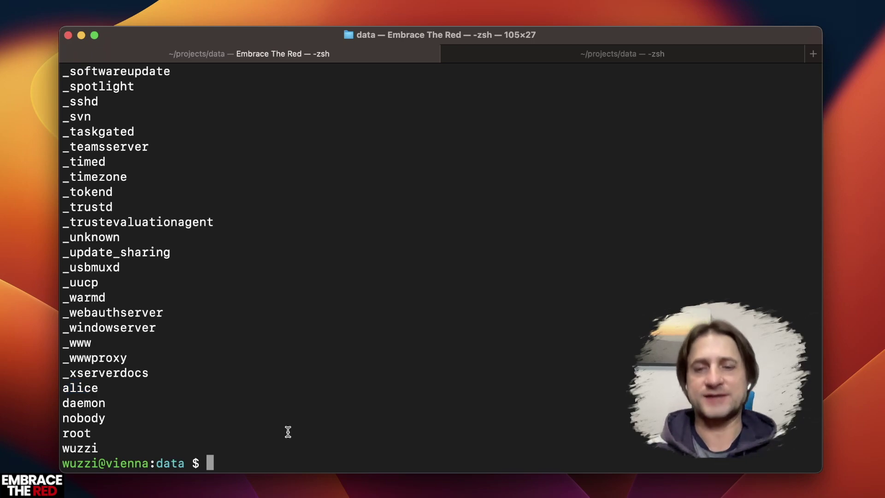
type("clear")
- Show alice's full user record in less, highlighting the failedLoginCount and passwordLastSetTime keys
key("Return")
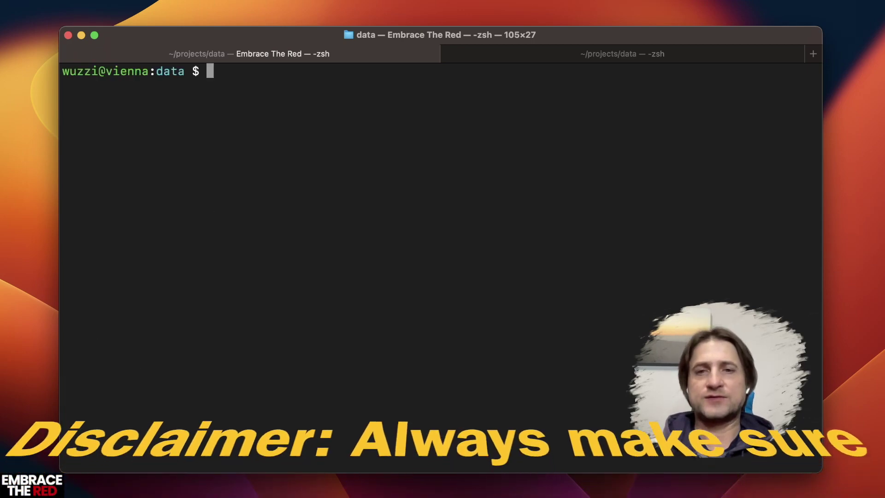
type("sudo dscl . ")
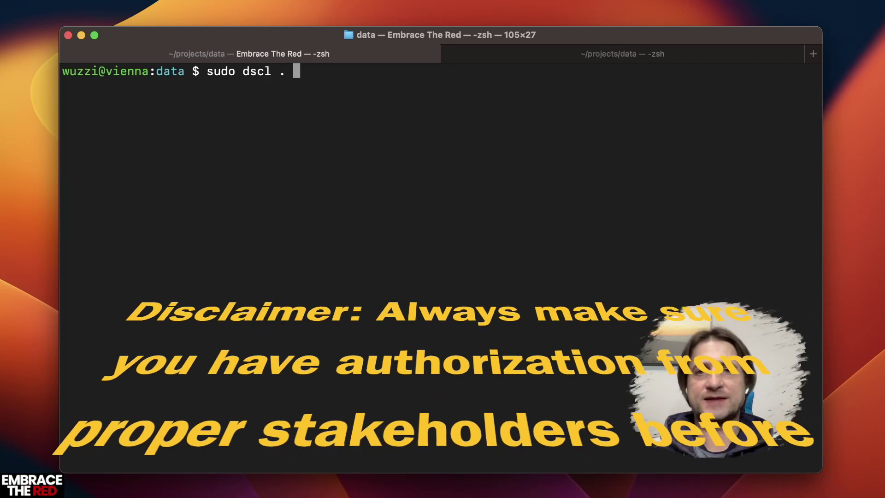
type("-")
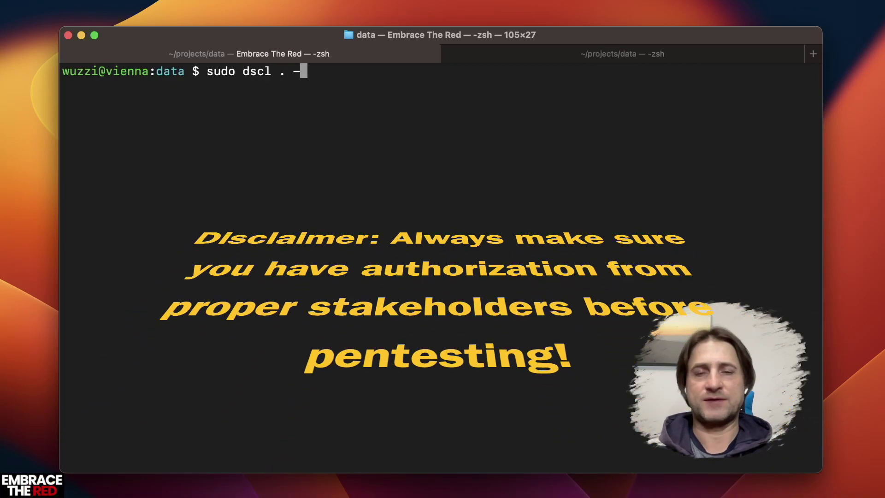
type("r")
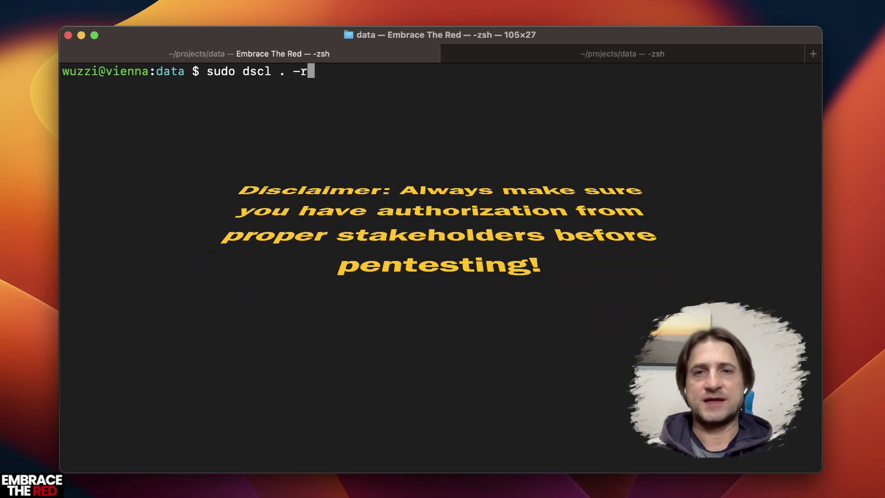
type("ead /Users")
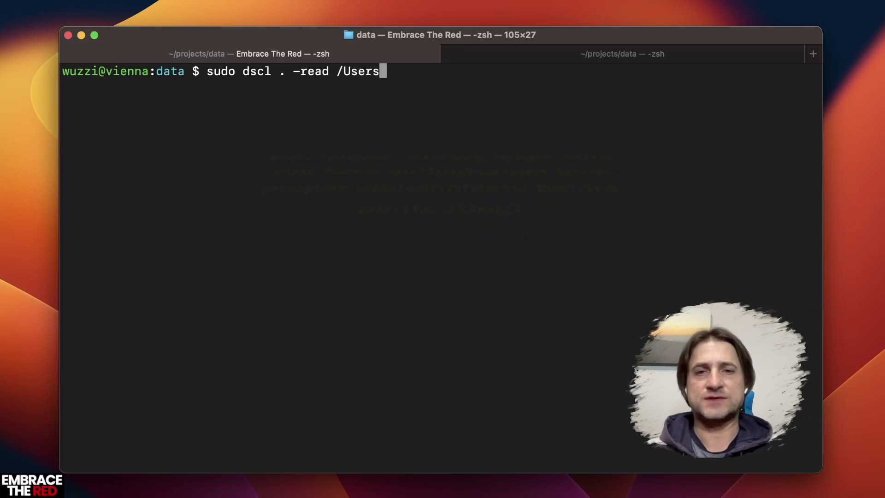
type("/alice | less")
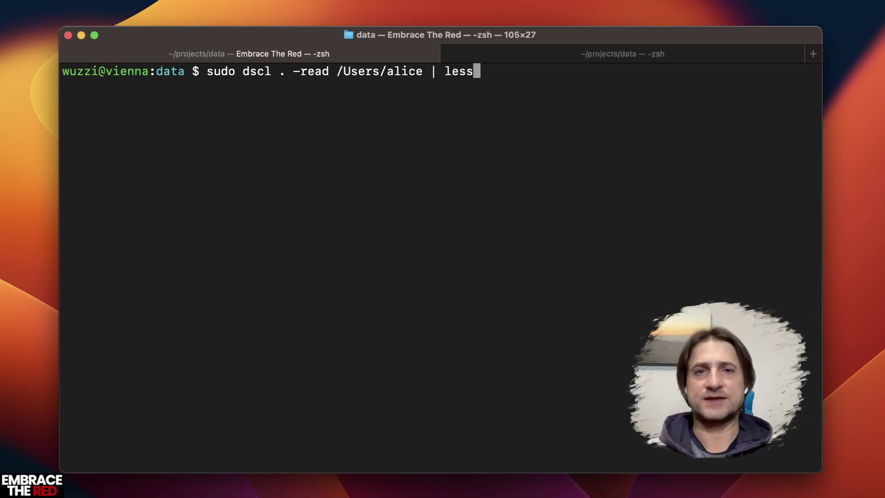
key("Return")
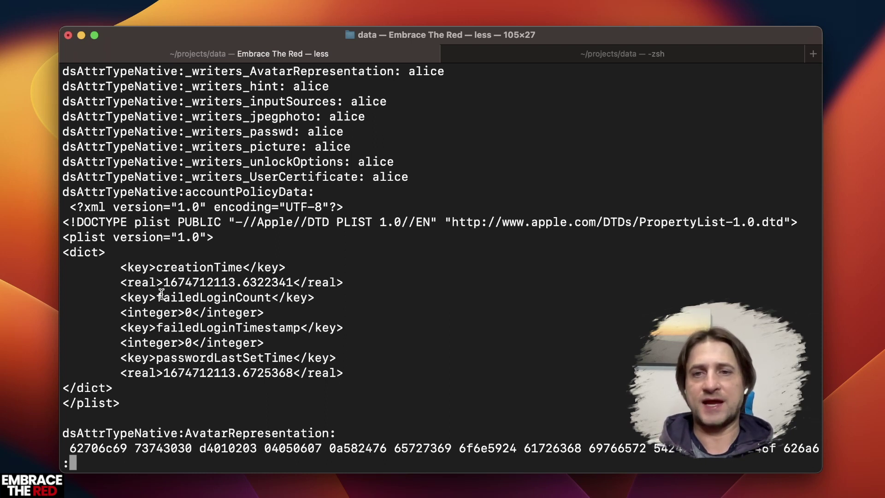
left_click_drag(158, 297, 268, 297)
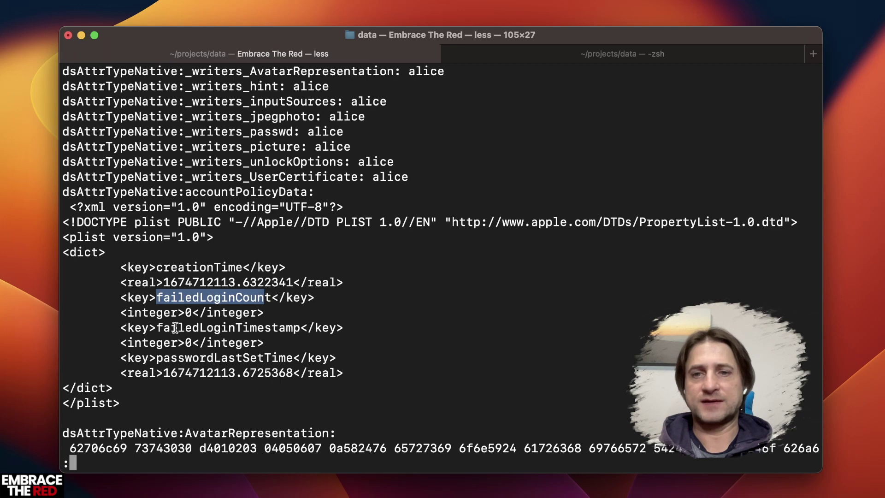
left_click_drag(158, 358, 294, 357)
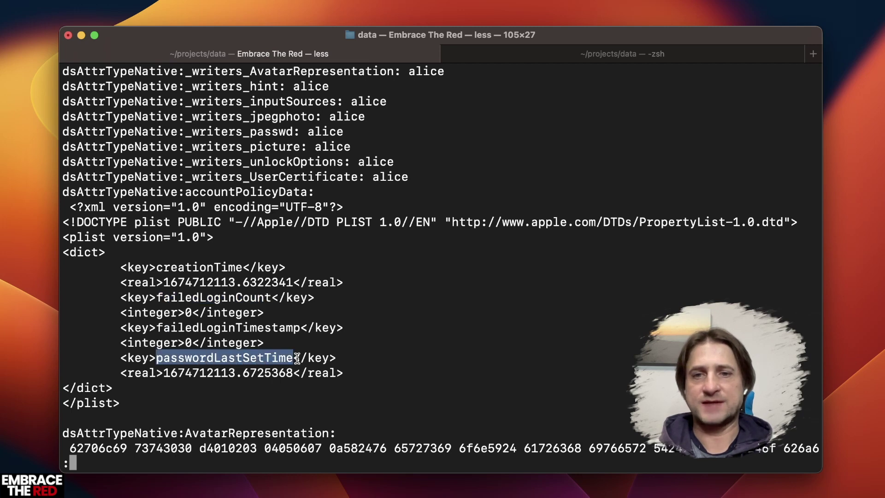
left_click(495, 318)
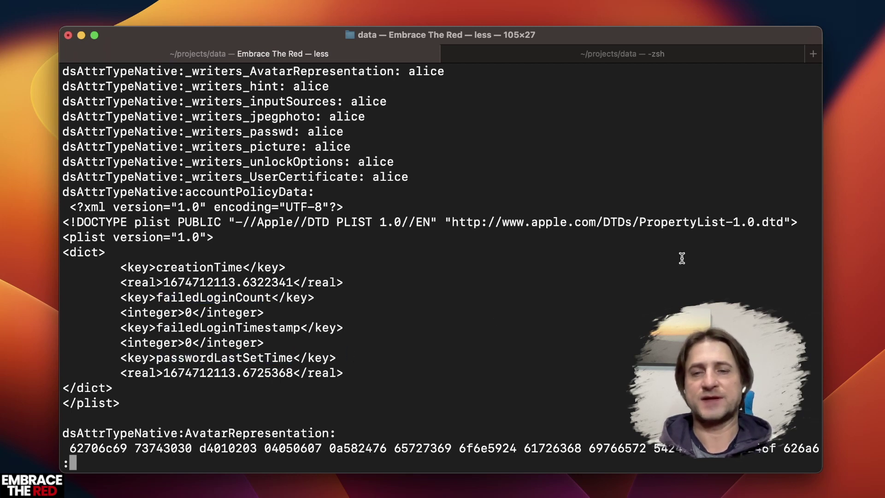
- Page down to the ShadowHashData line, quit less, and recall the dscl command
key("space")
key("space")
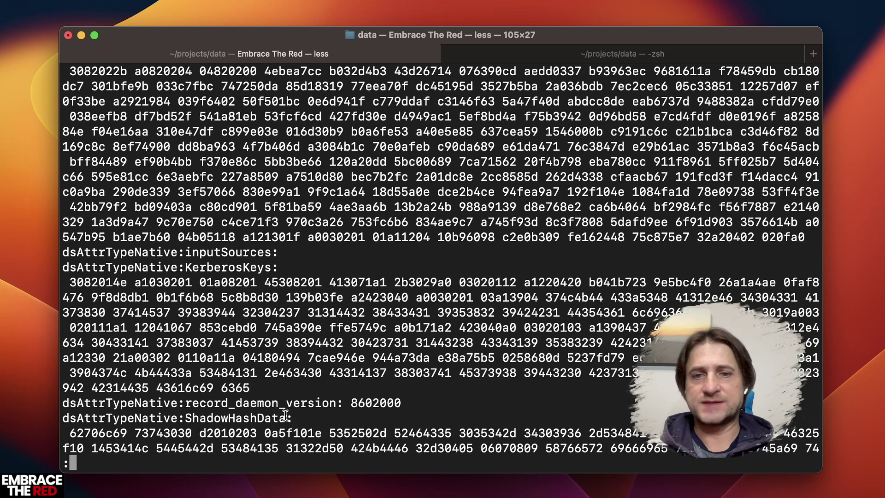
left_click_drag(286, 418, 61, 417)
key("super+c")
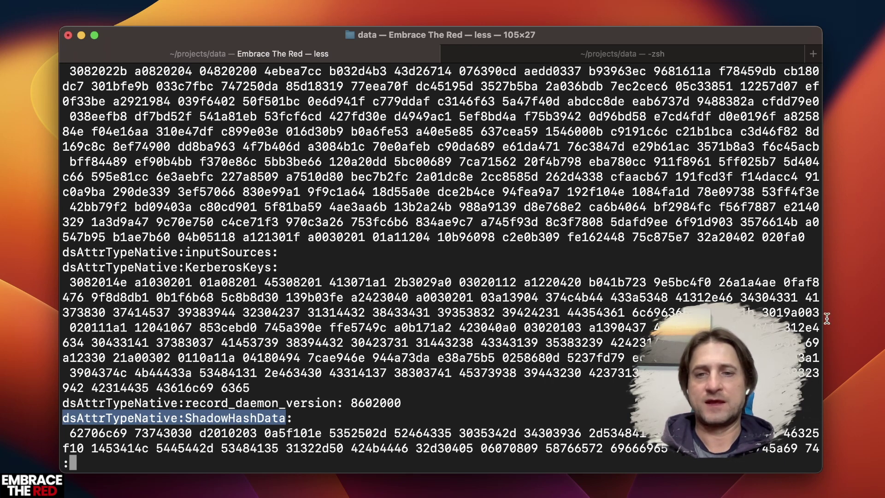
key("q")
key("Up")
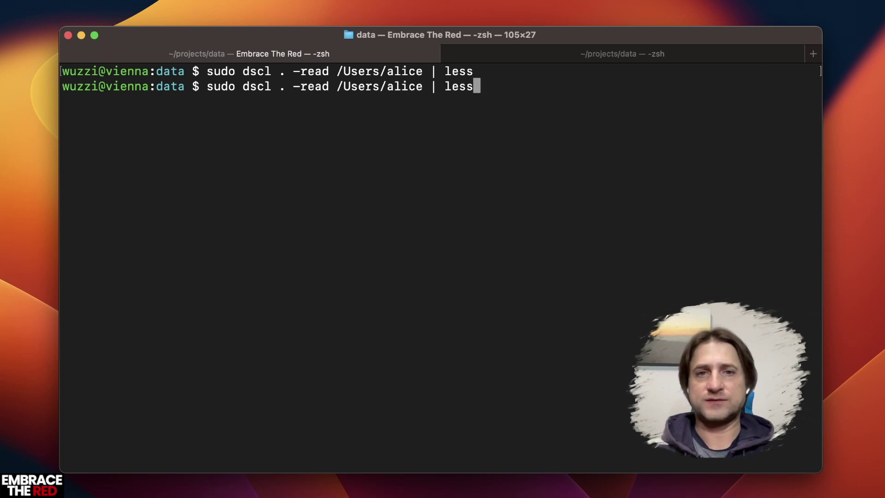
- Print only alice's dsAttrTypeNative:ShadowHashData with 'sudo dscl . -read /Users/alice'
key("ctrl+w")
key("ctrl+w")
key("ctrl+w")
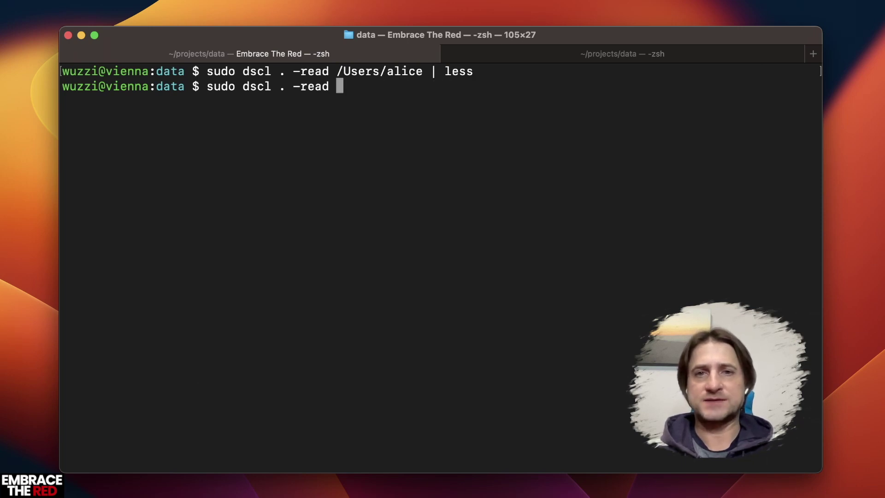
type("/Users/alice")
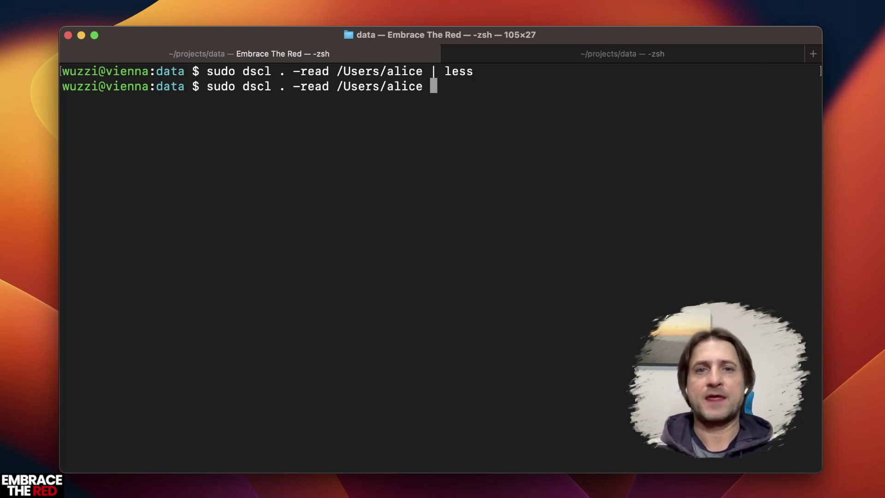
key("super+v")
key("Return")
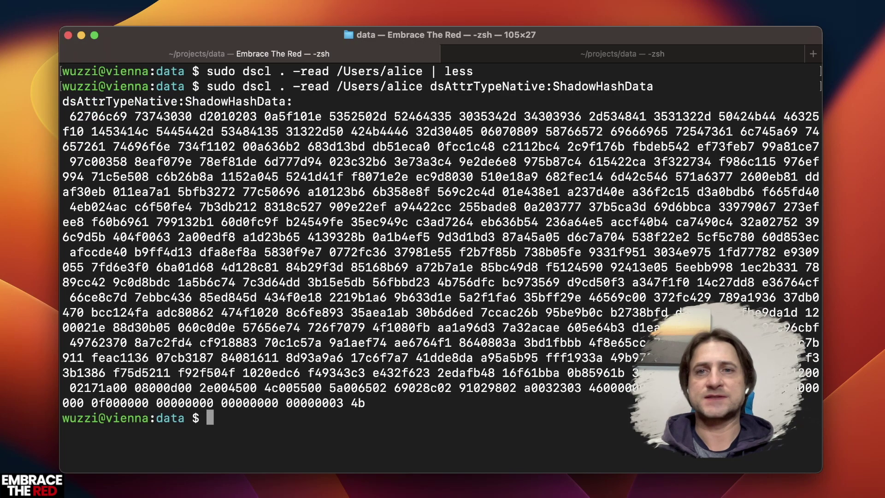
- Rerun the ShadowHashData read redirected into alice.hashdata, then clear the screen
key("Up")
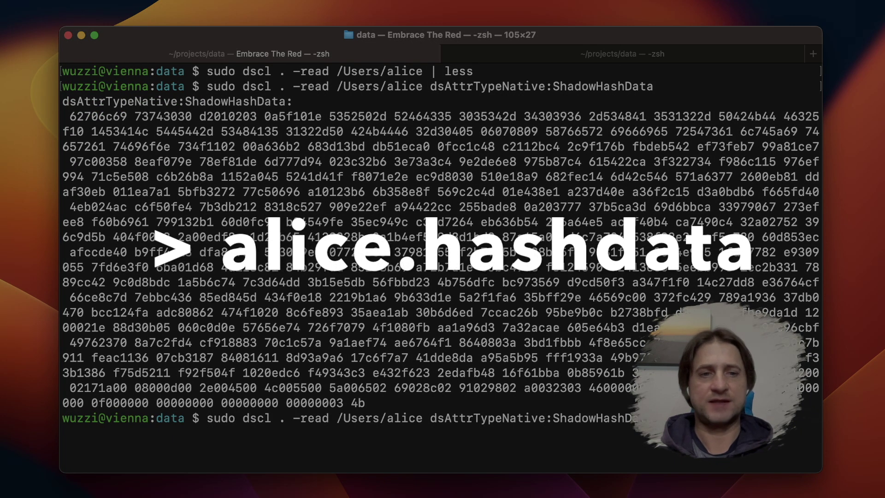
key("Return")
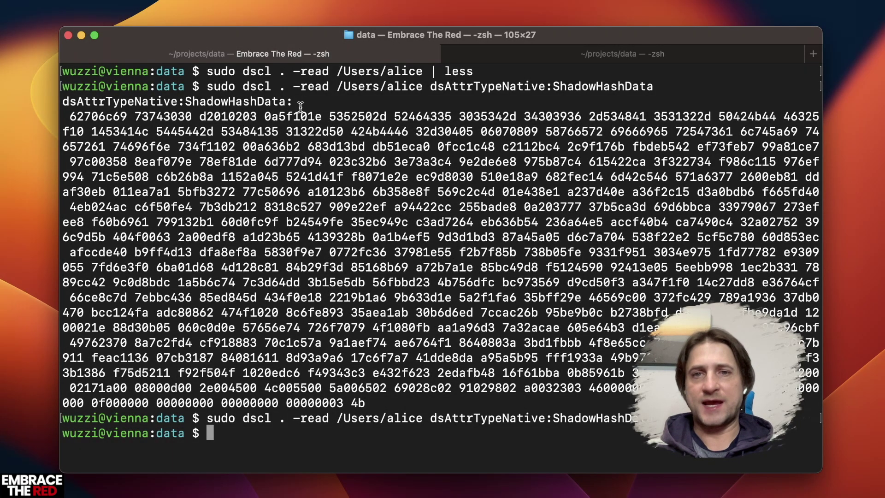
type("clear")
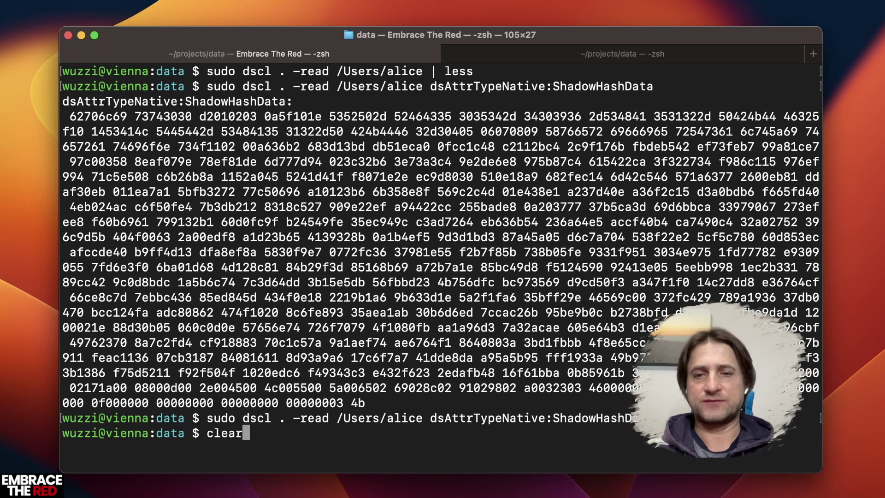
key("Return")
type("cat ")
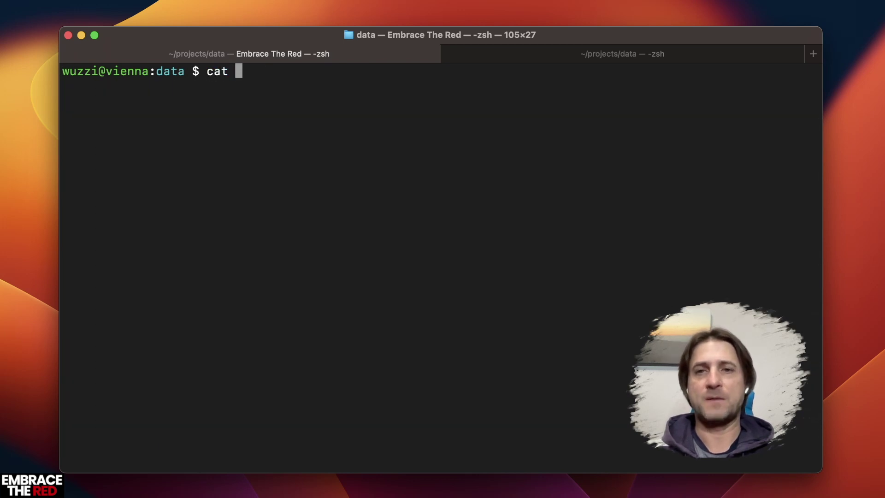
type("al")
- Compose 'cat alice.hashdata | tail -n 1 | xxd -p -r | plutil -convert xml1 - -o alice.plist'
key("Tab")
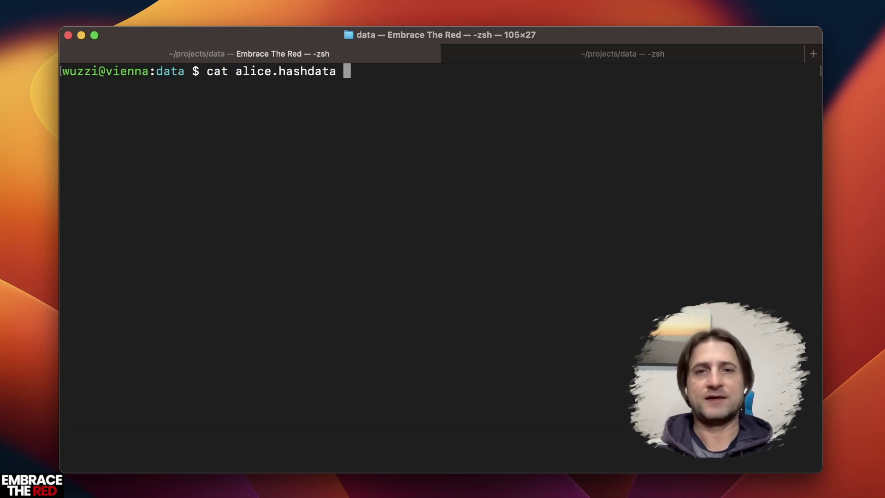
type("|")
key("BackSpace")
type("| tail")
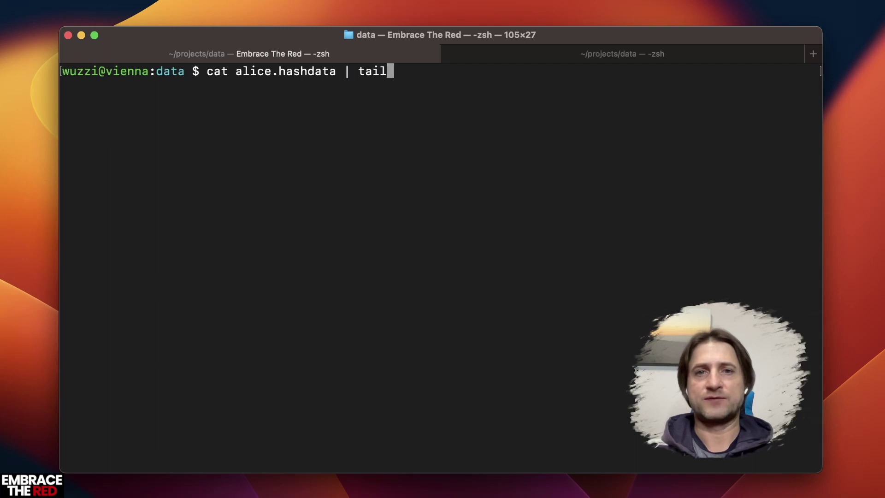
type(" -n 1 |")
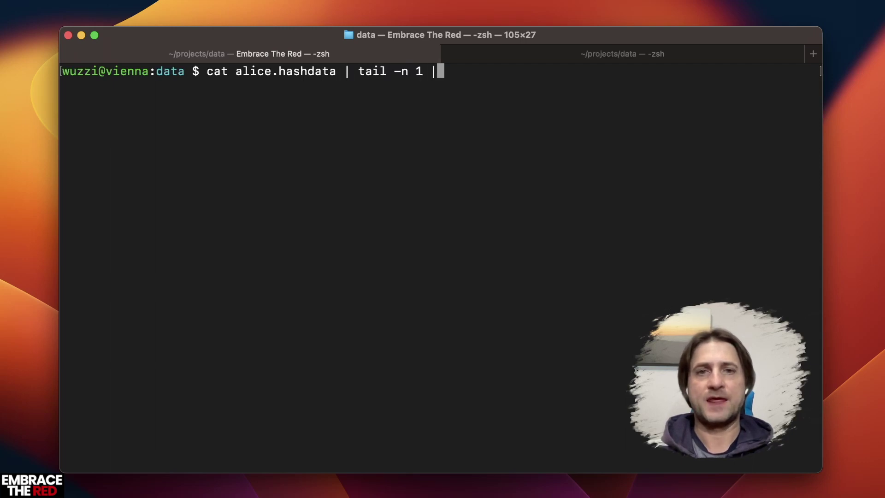
type(" xxd -p")
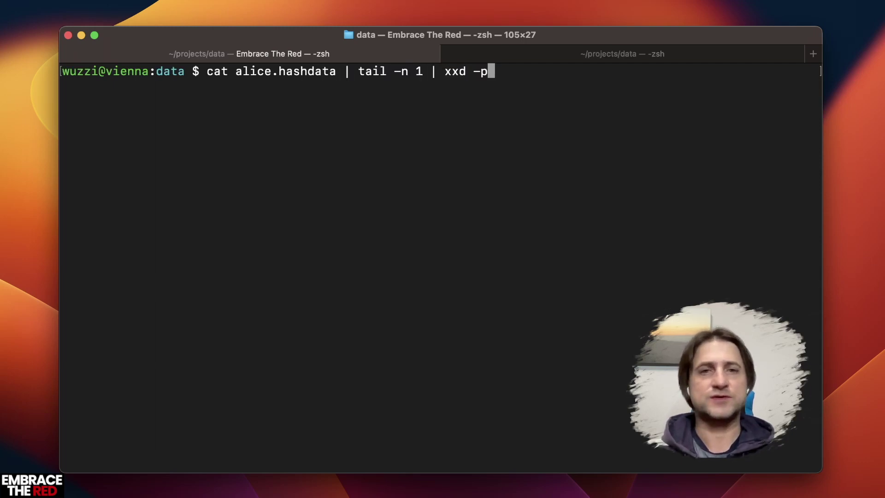
type(" -r")
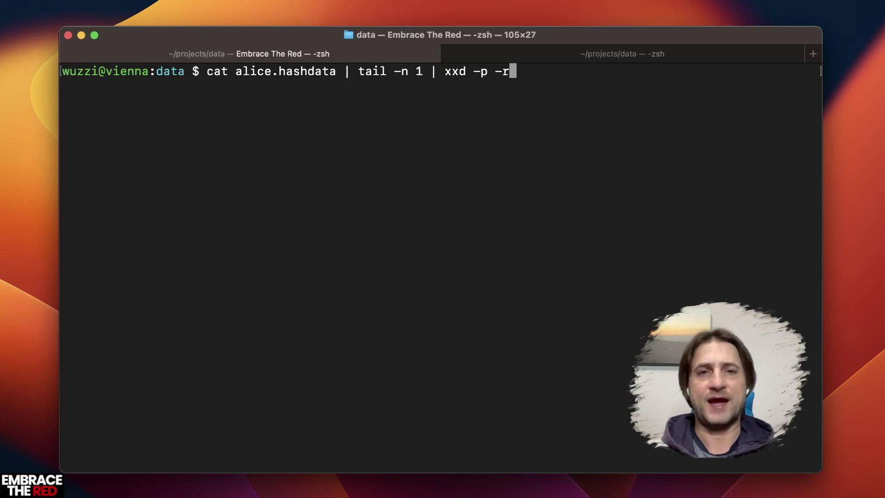
type(" | ")
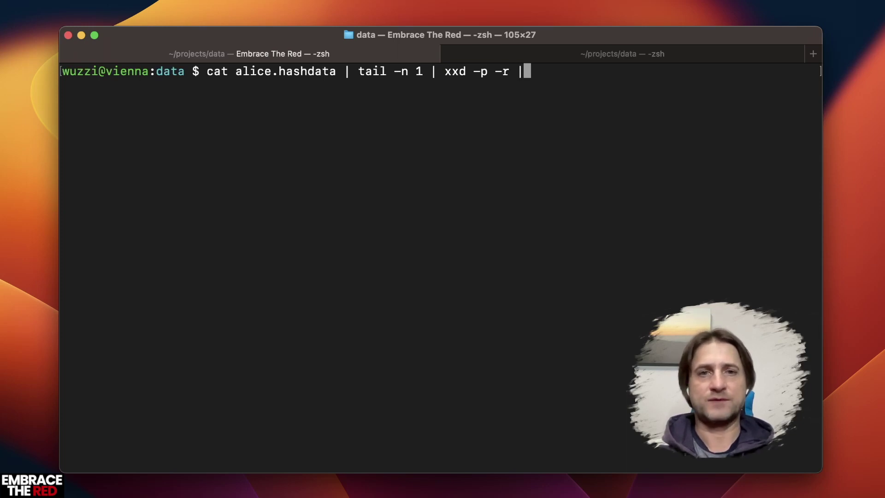
type("o")
key("BackSpace")
type("pl")
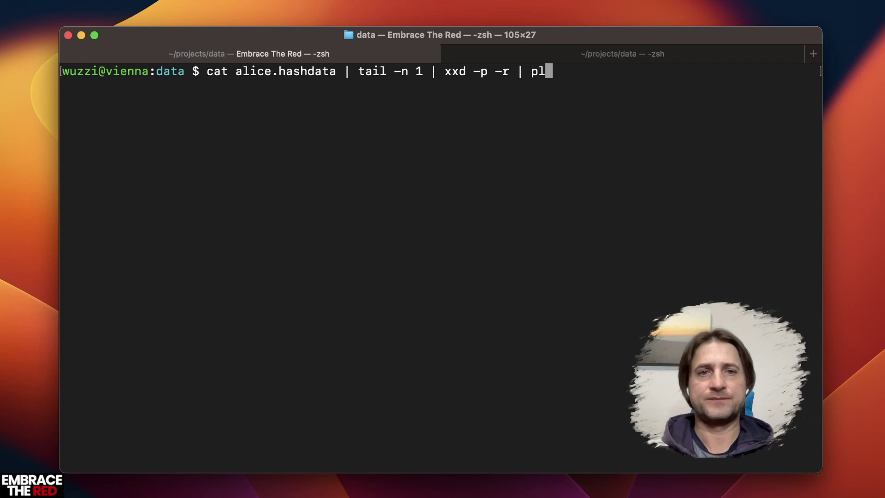
type("util -conv")
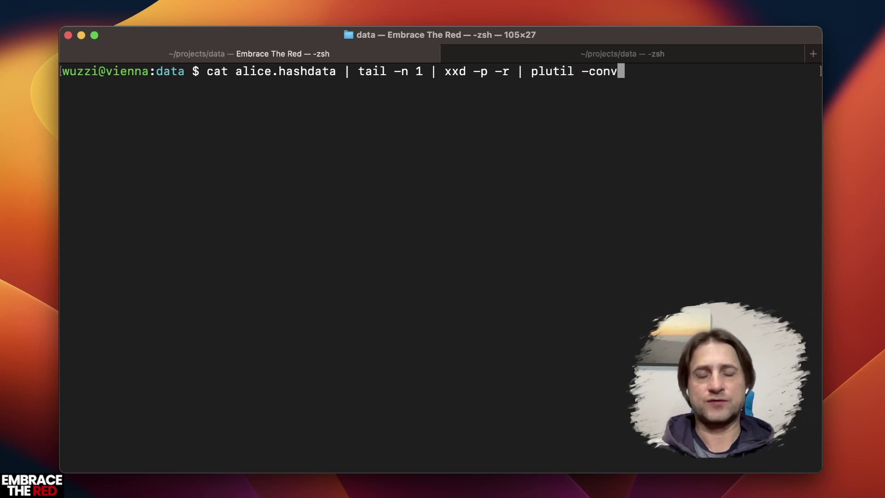
type("ert xml1")
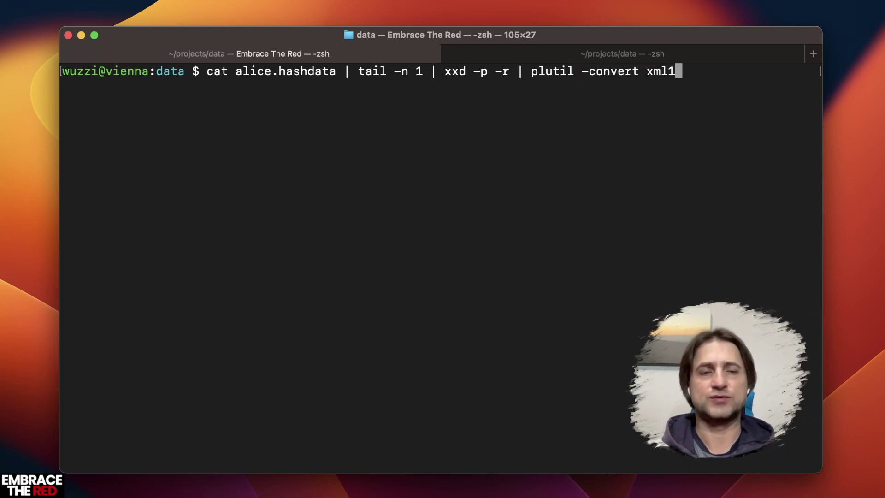
type(" - -")
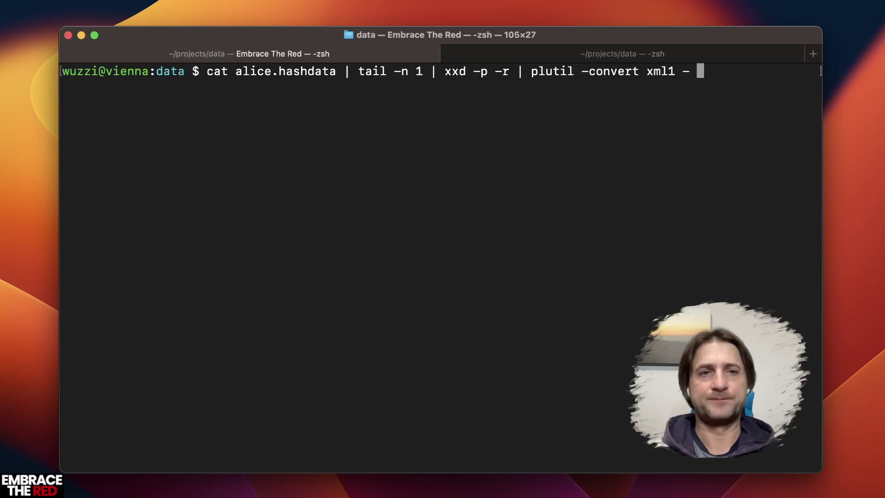
type("o alice.plist")
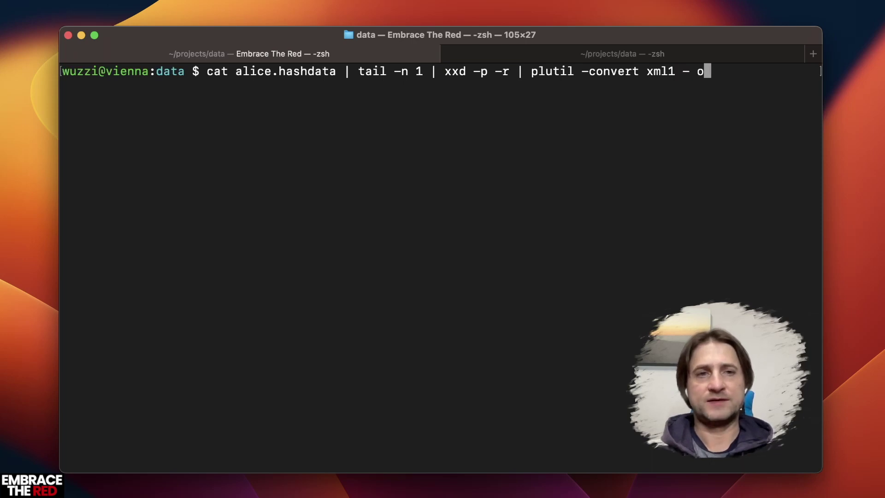
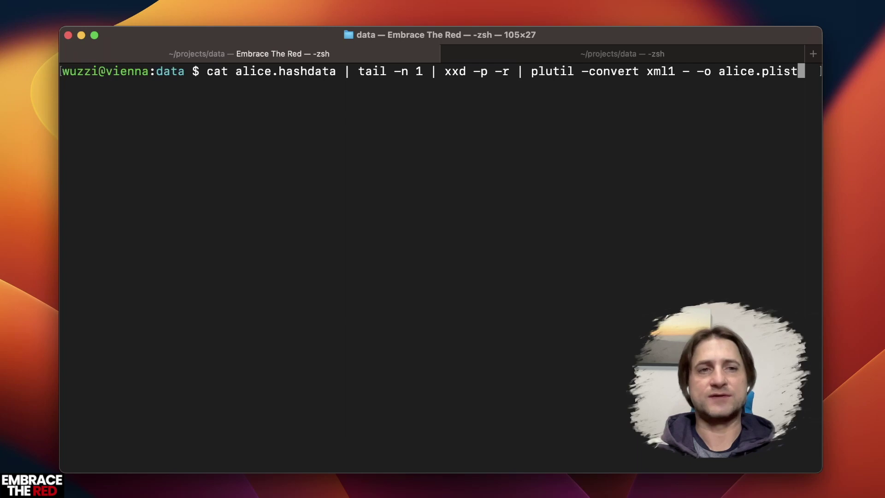
- Convert alice.hashdata to alice.plist and print it, showing PBKDF2 iterations 136986 and salt
key("Return")
type("cat ")
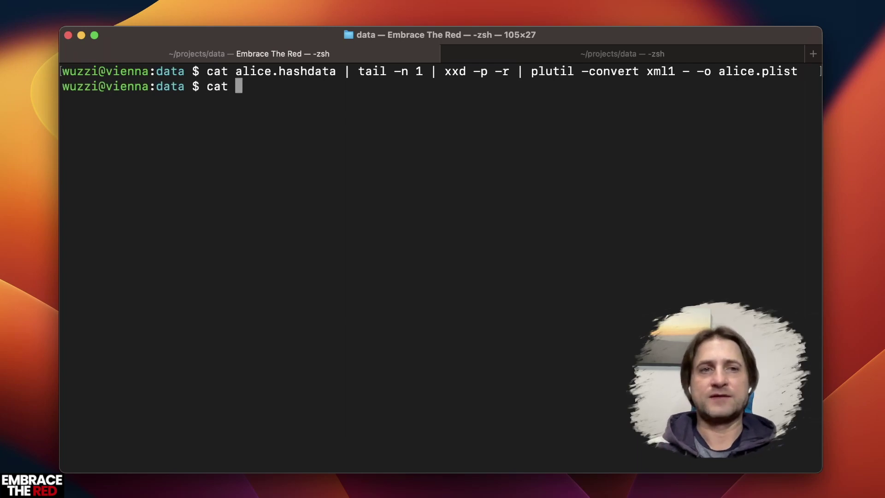
type("alice.plist")
key("Return")
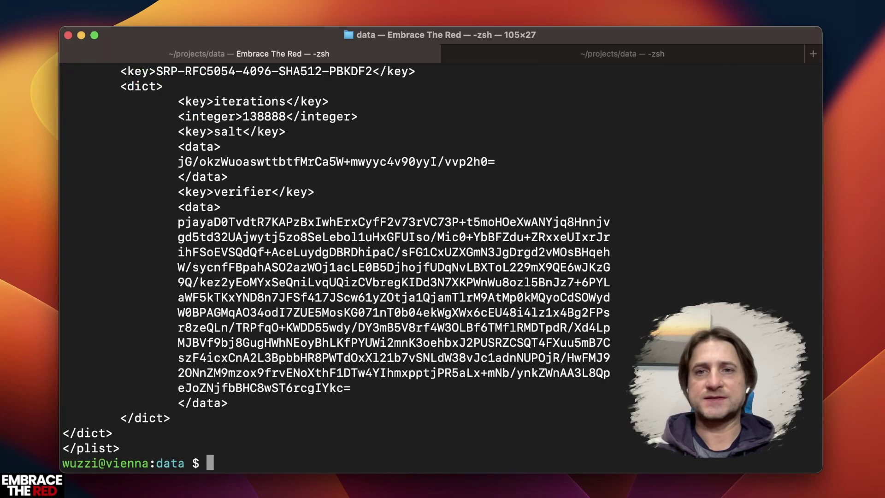
scroll(289, 206, "up", 3)
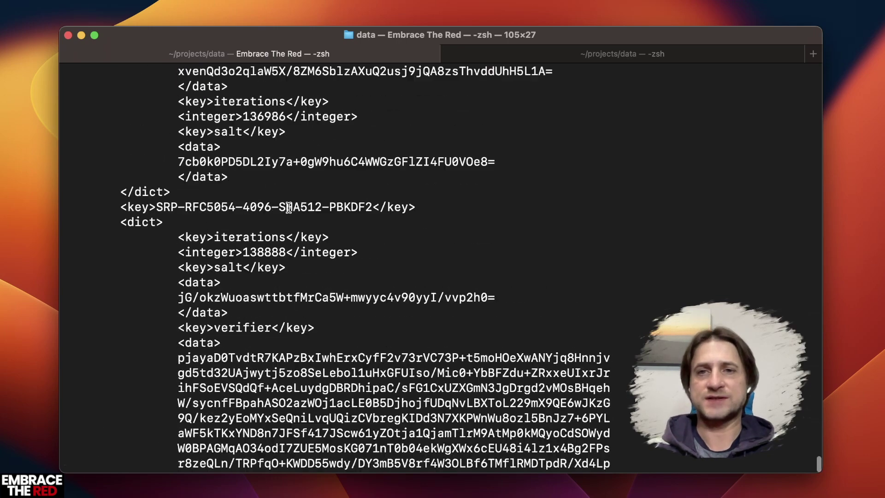
scroll(289, 206, "up", 10)
scroll(289, 206, "down", 2)
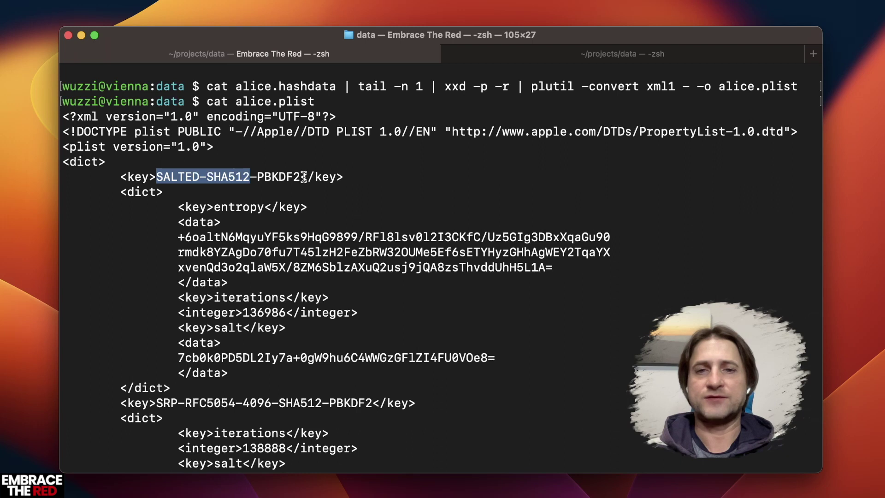
left_click(309, 193)
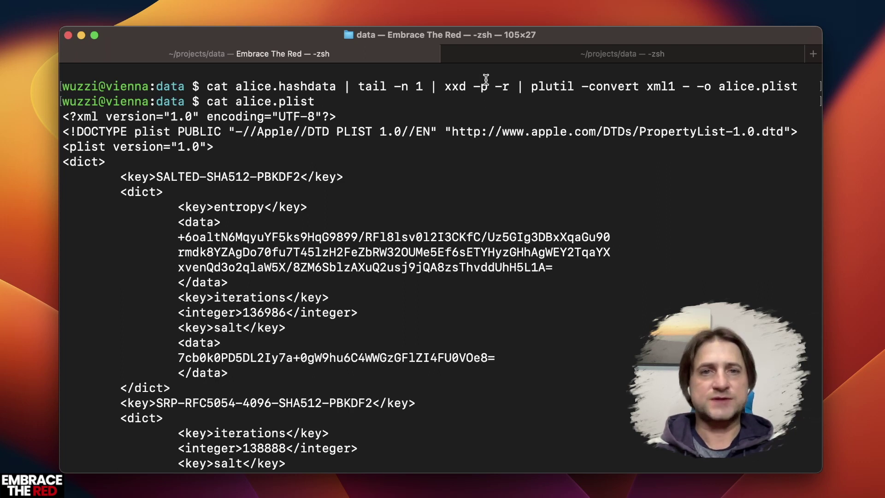
- In the second session, open the hash file in nano and begin it with $ml$
left_click(506, 53)
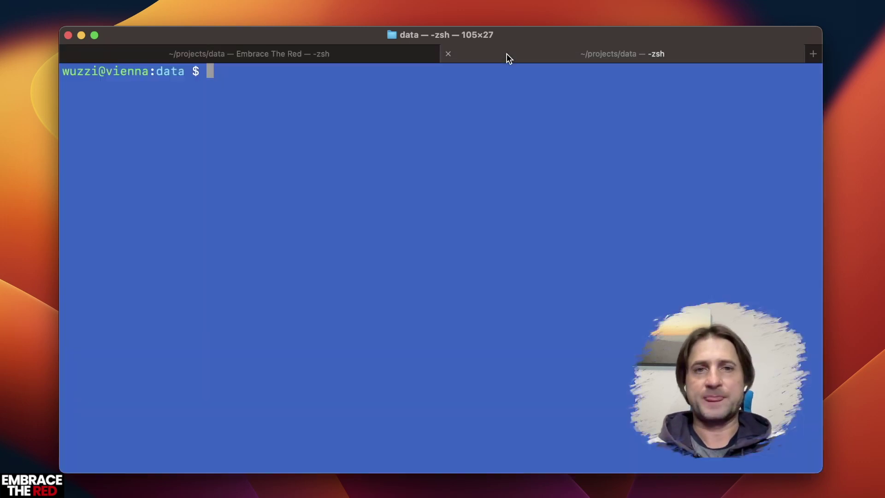
type("nano a")
key("BackSpace")
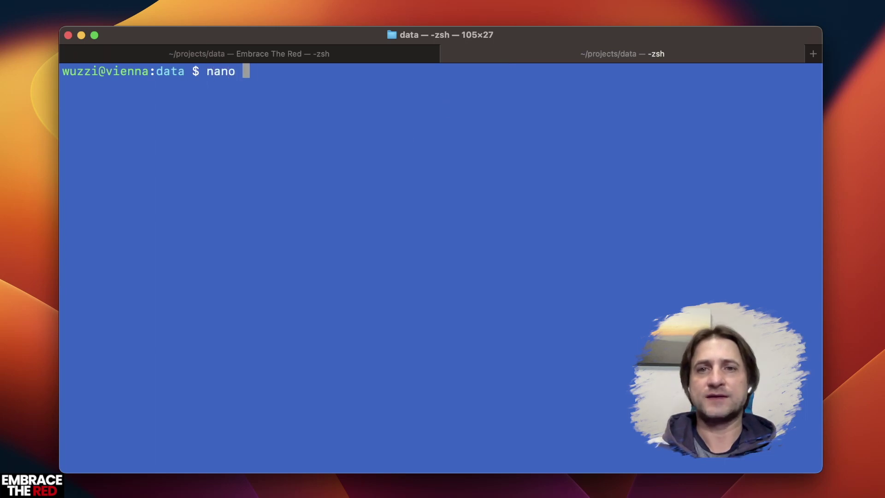
type("hash")
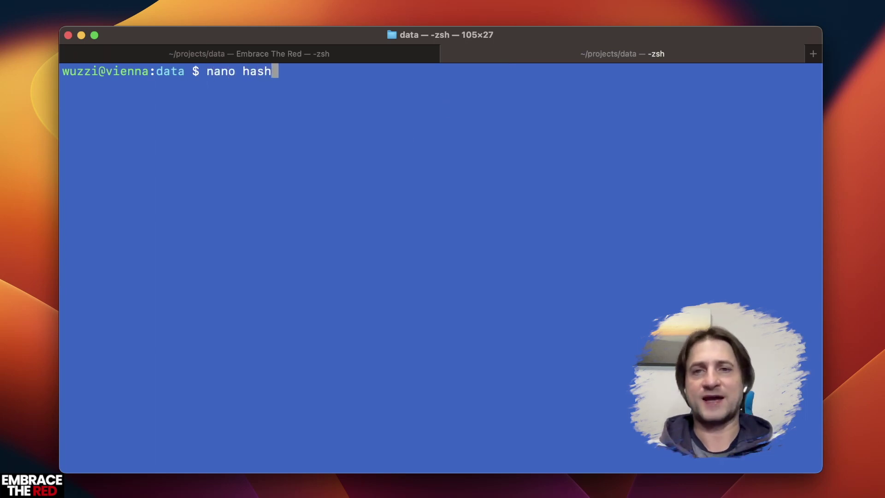
key("Return")
type("$ml$")
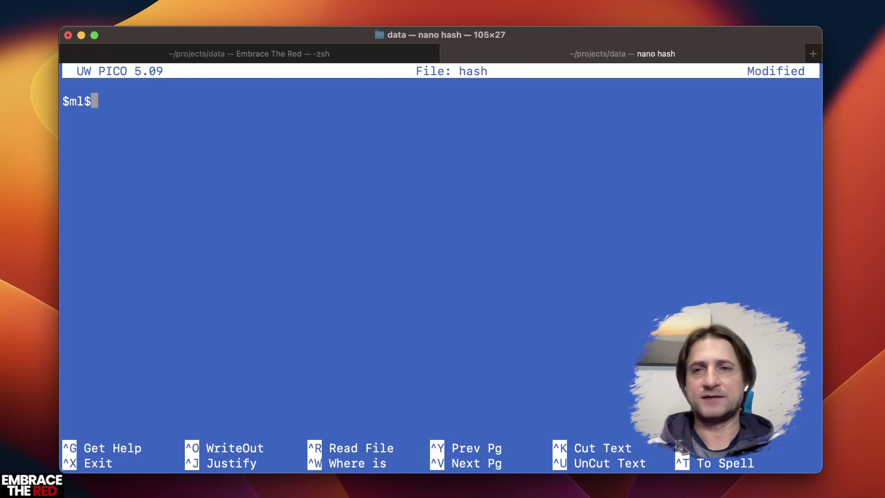
type("iterati")
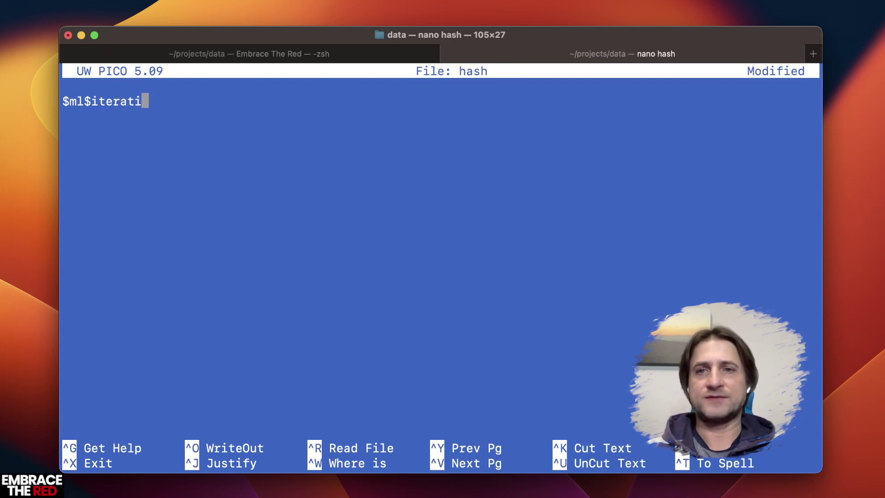
type("ons%s")
key("BackSpace")
key("BackSpace")
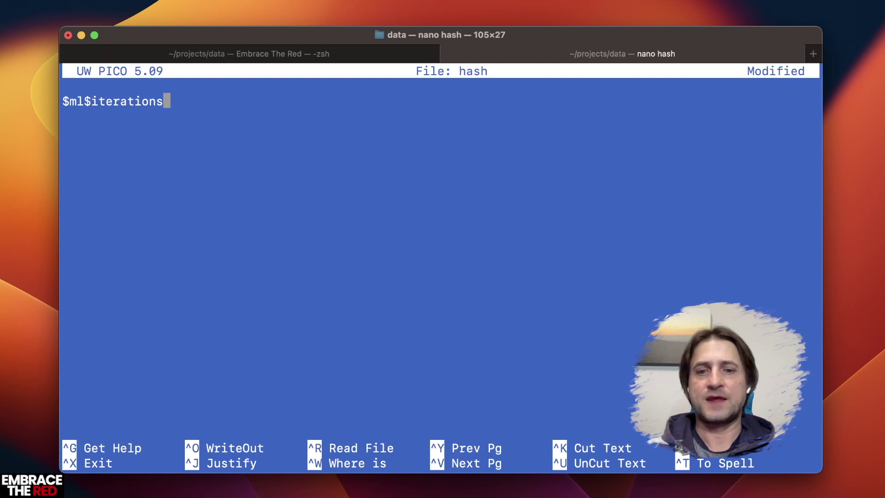
type("$salt$")
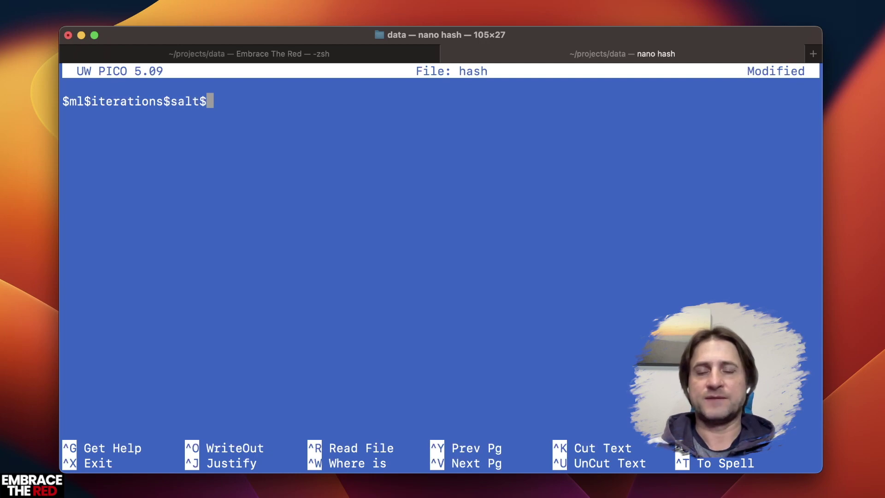
type("data")
key("BackSpace")
key("BackSpace")
key("BackSpace")
key("BackSpace")
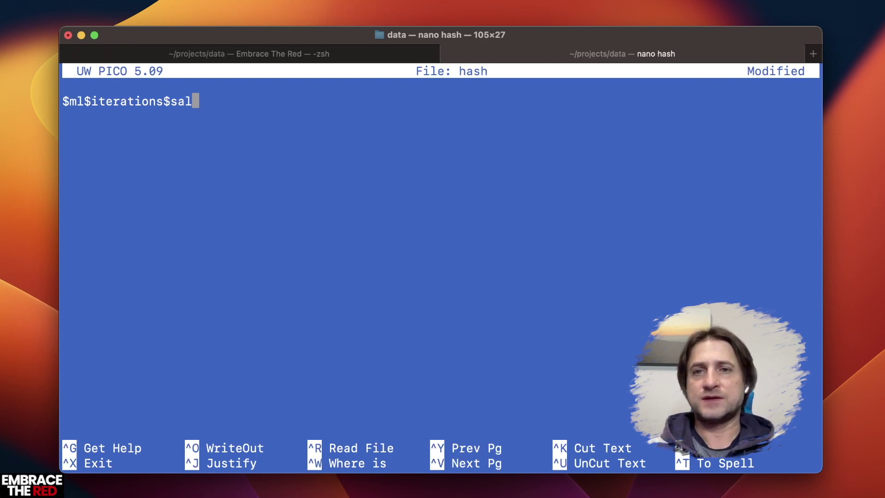
key("BackSpace")
key("BackSpace")
key("BackSpace")
key("BackSpace")
key("BackSpace")
key("BackSpace")
key("BackSpace")
key("BackSpace")
key("BackSpace")
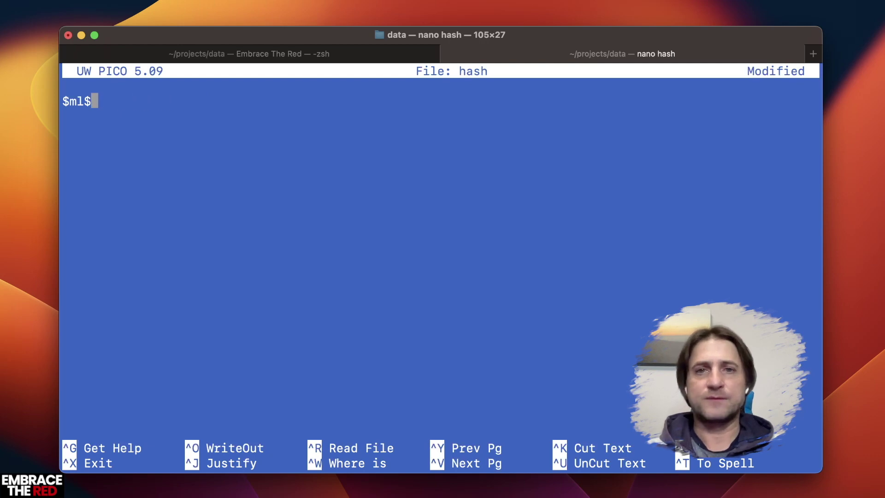
- Copy the iteration count 136986 from the alice.plist output and paste it after $ml$
left_click(344, 56)
double_click(283, 312)
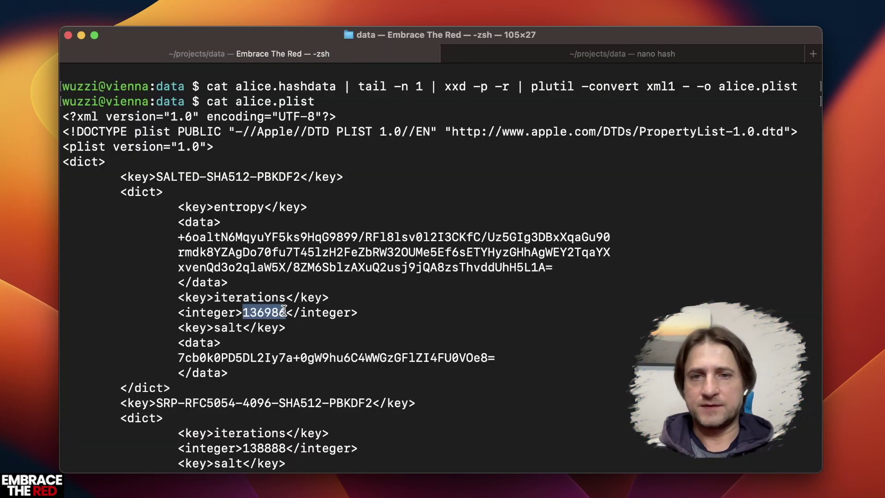
key("super+c")
left_click(518, 46)
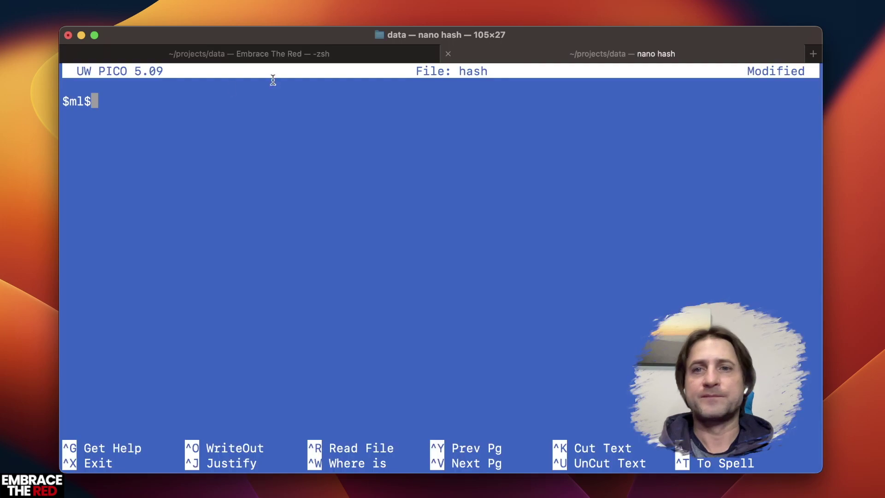
key("super+v")
type("$")
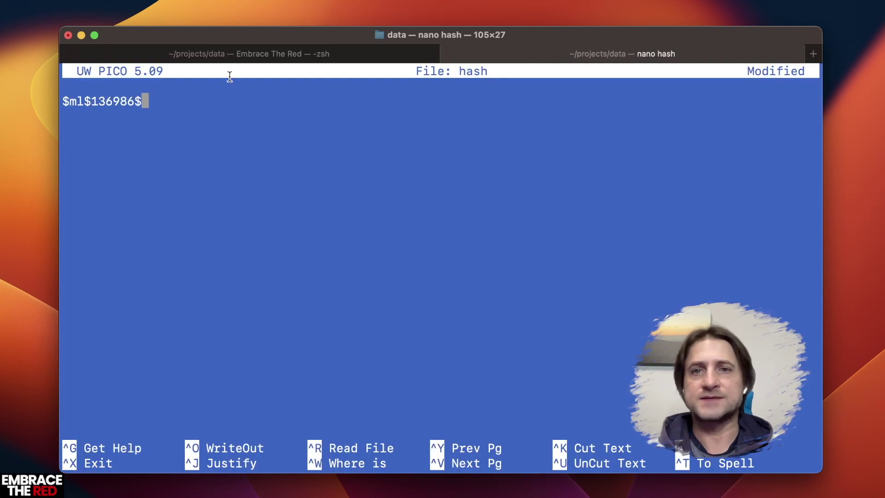
- Select the salt string in the alice.plist output
left_click(258, 56)
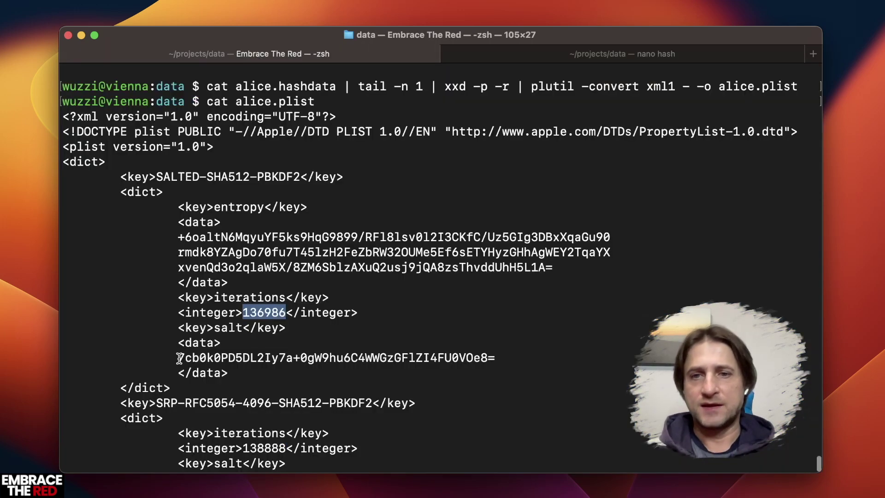
left_click_drag(178, 358, 496, 358)
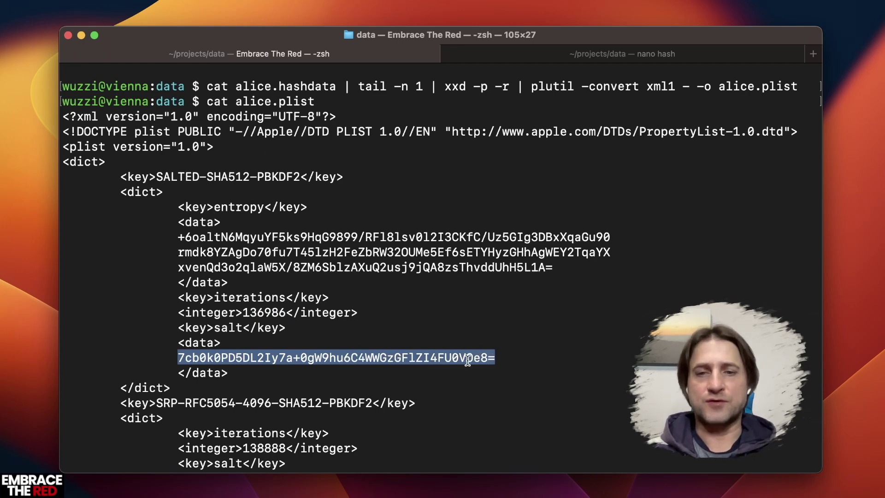
left_click(462, 376)
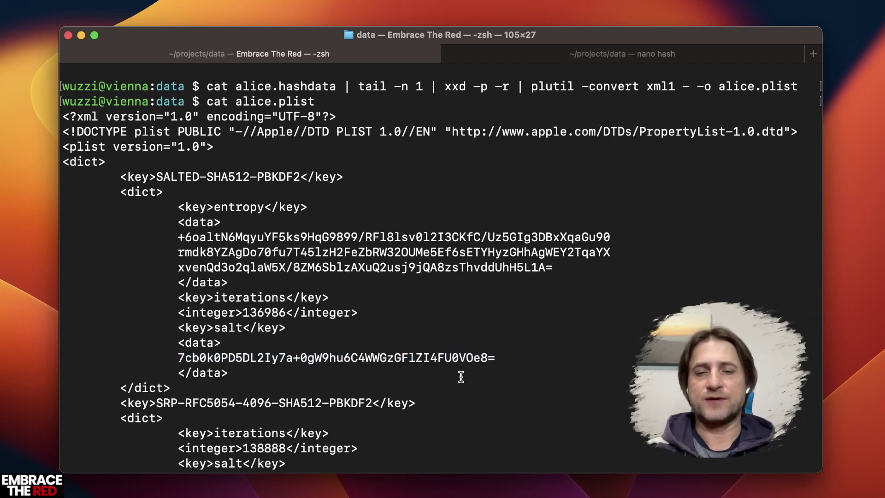
type("clear")
- Decode the salt with base64 -d | xxd -p -c 256 into one hex line
key("Return")
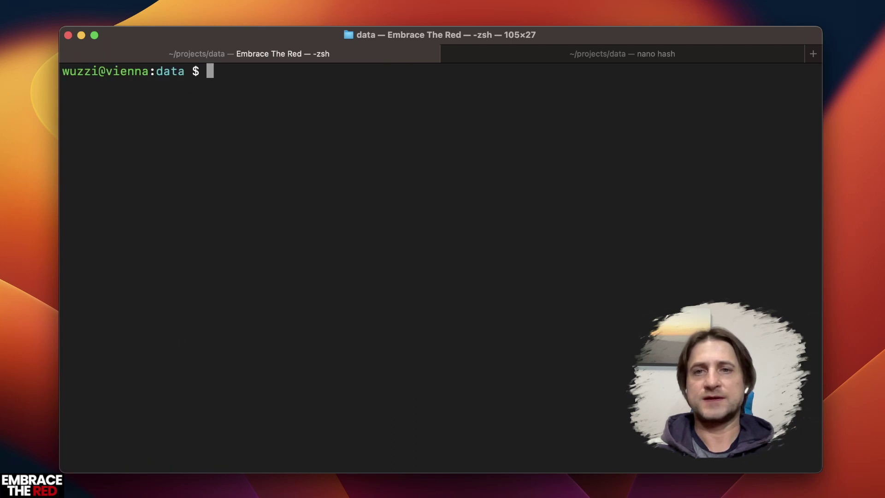
type("echo")
key("super+v")
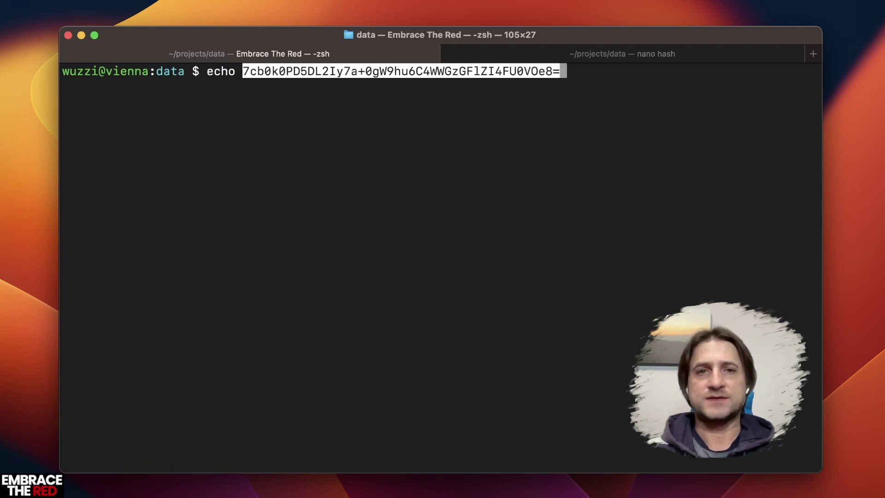
type("| base6")
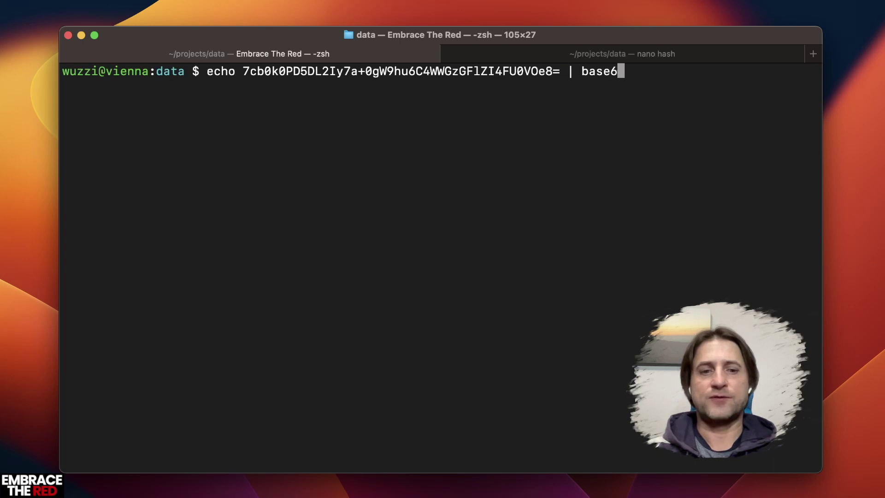
type("4 -d | ")
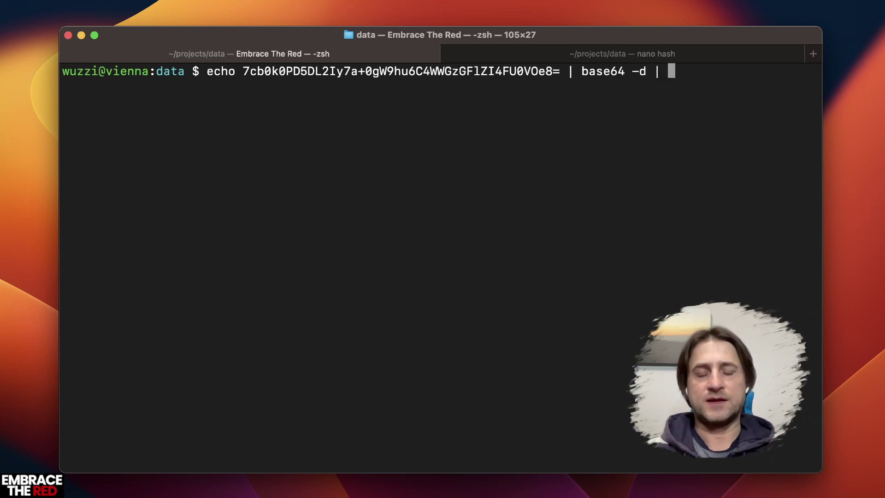
type("xxd ")
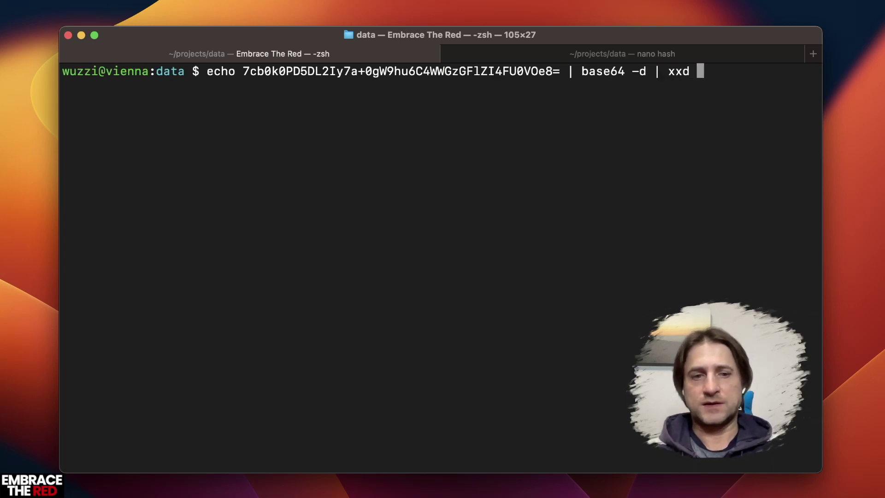
type("-p")
key("Return")
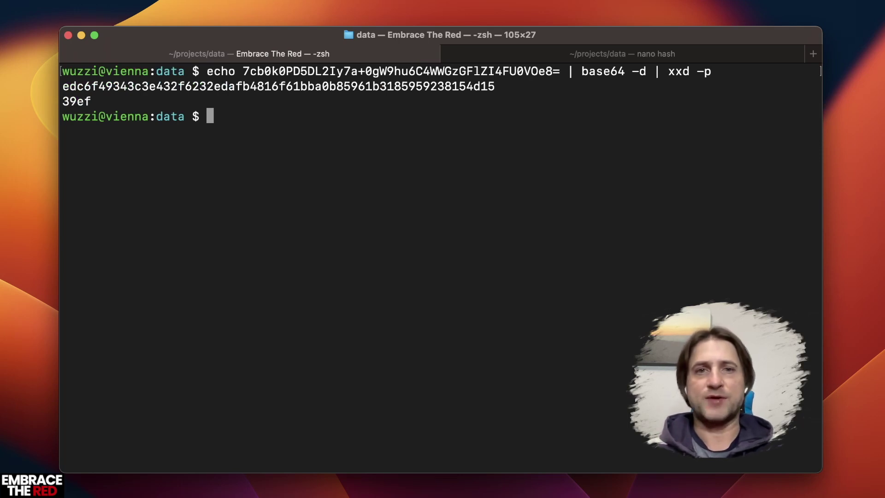
key("Up")
type("-c ")
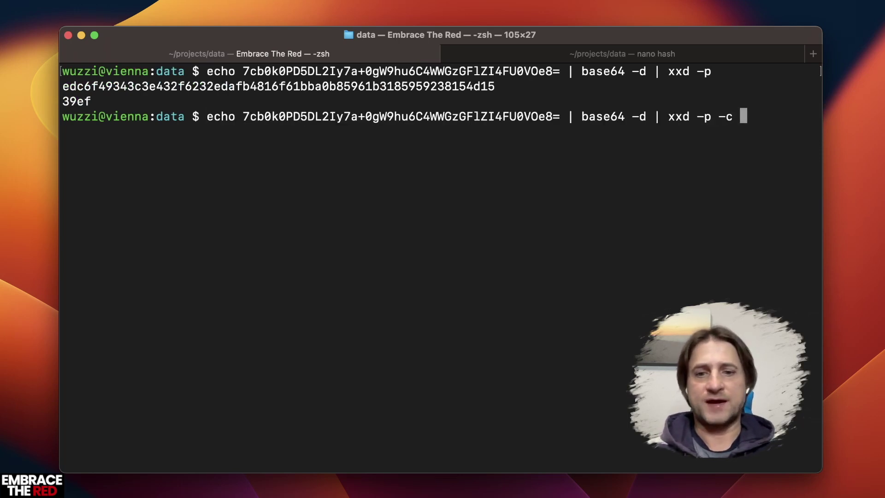
type("256")
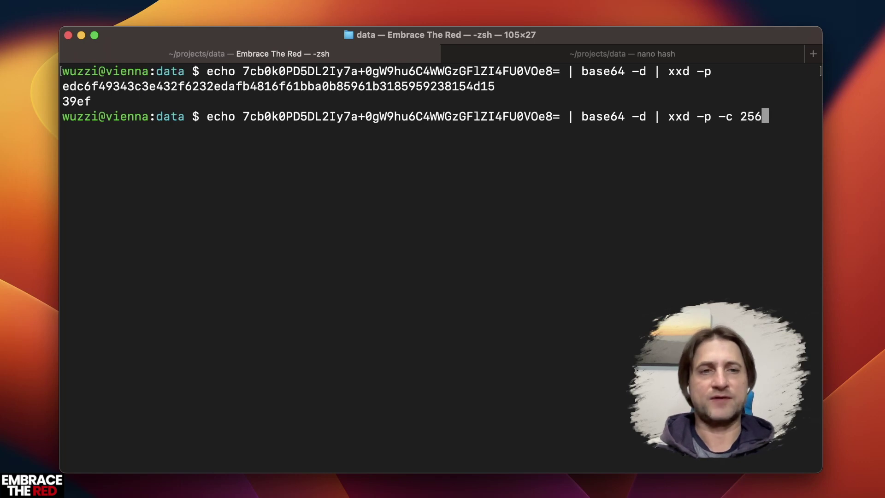
key("Return")
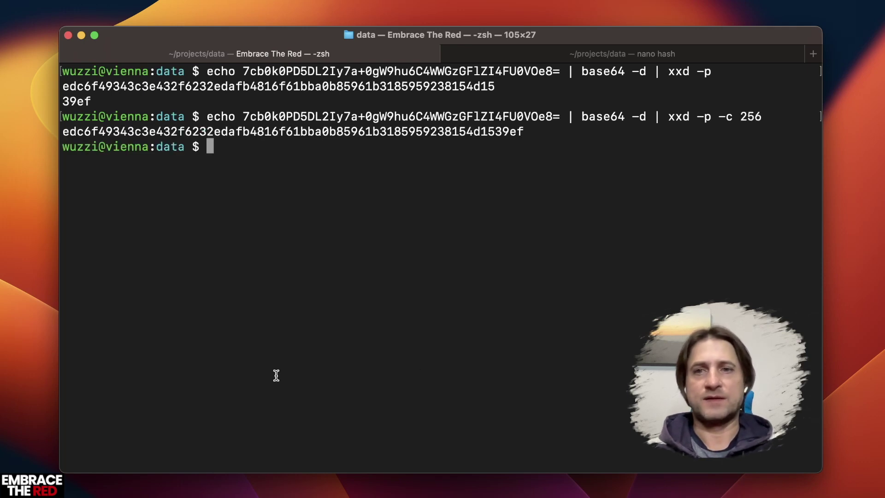
- Paste the salt hex edc6f4…1539ef into the hash file after $ml$136986$
left_click_drag(64, 129, 526, 127)
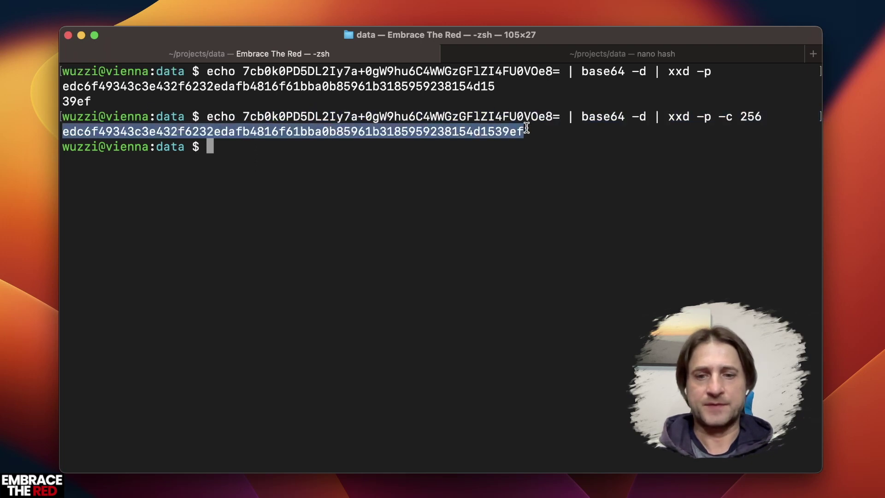
left_click(539, 61)
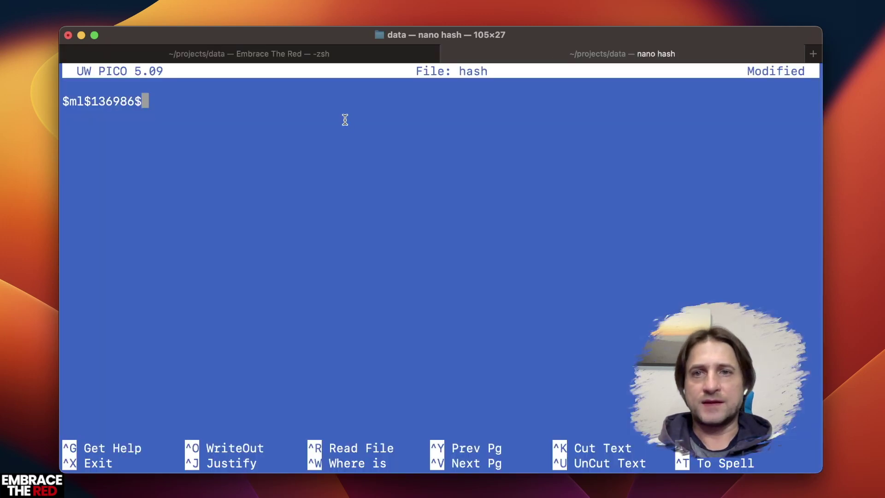
key("super+v")
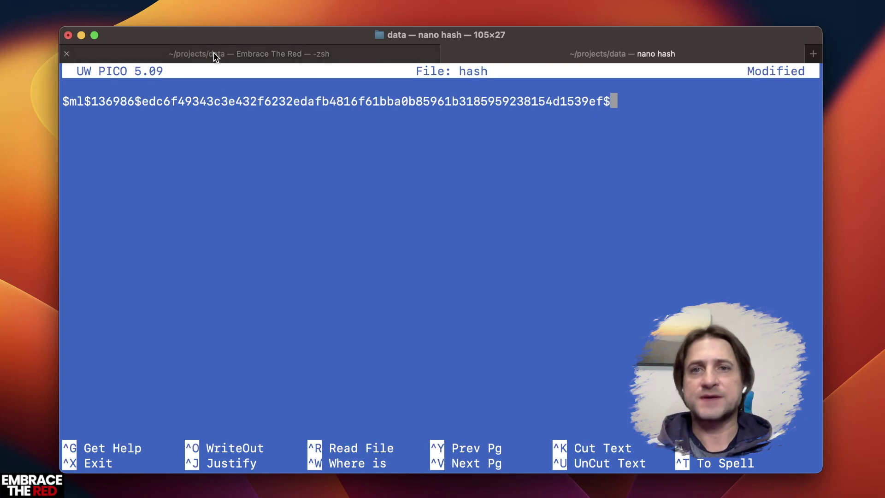
left_click(213, 52)
left_click(220, 196)
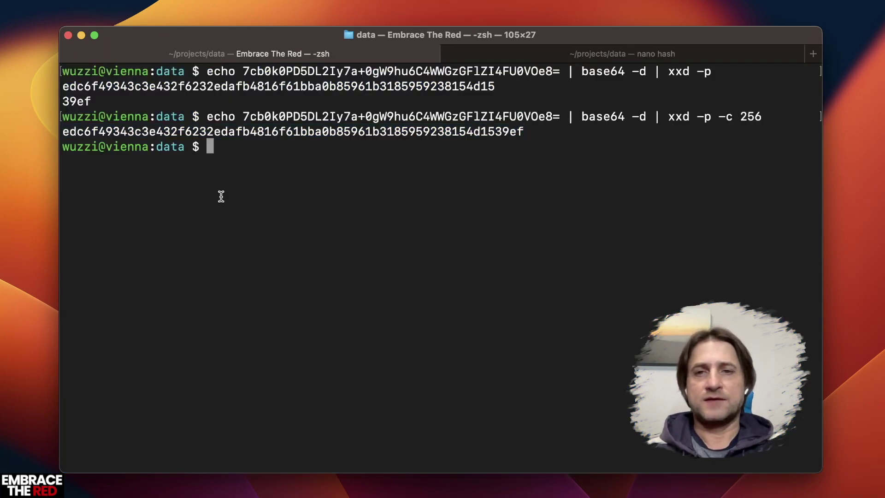
type("cat alice.")
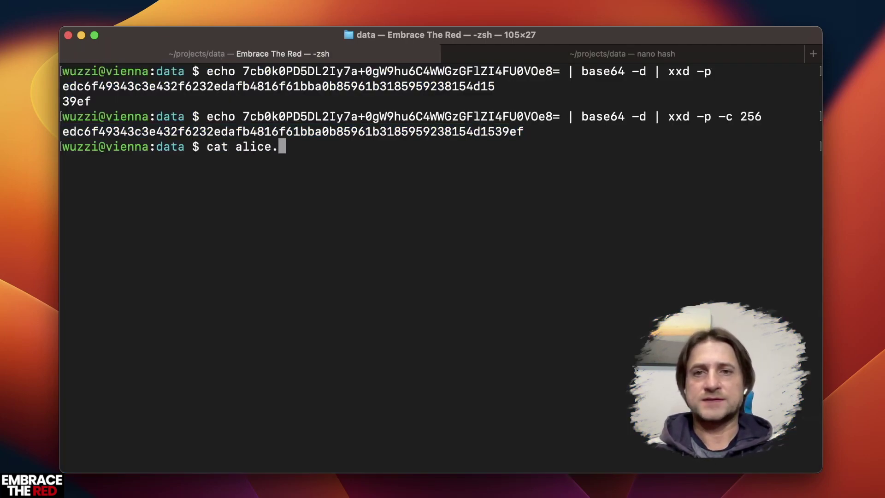
type("plist")
- Reprint alice.plist and select its three-line base64 entropy block
key("Return")
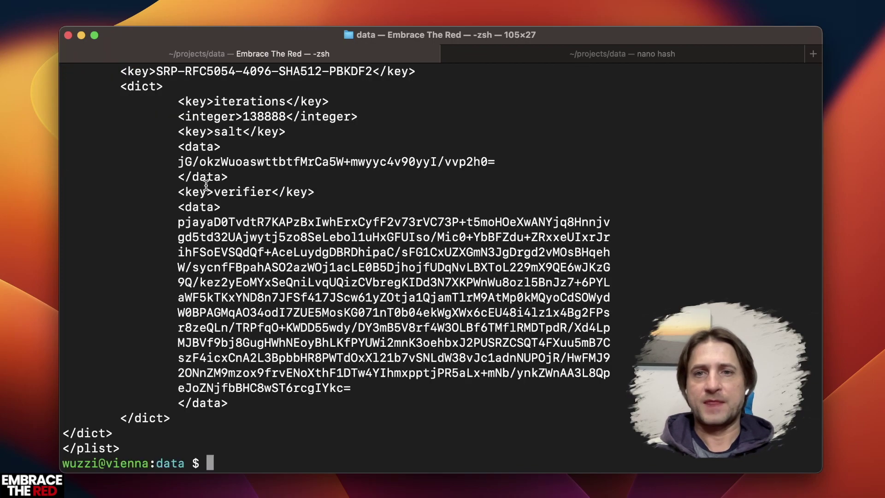
scroll(206, 184, "up", 3)
scroll(212, 153, "up", 10)
scroll(220, 102, "down", 8)
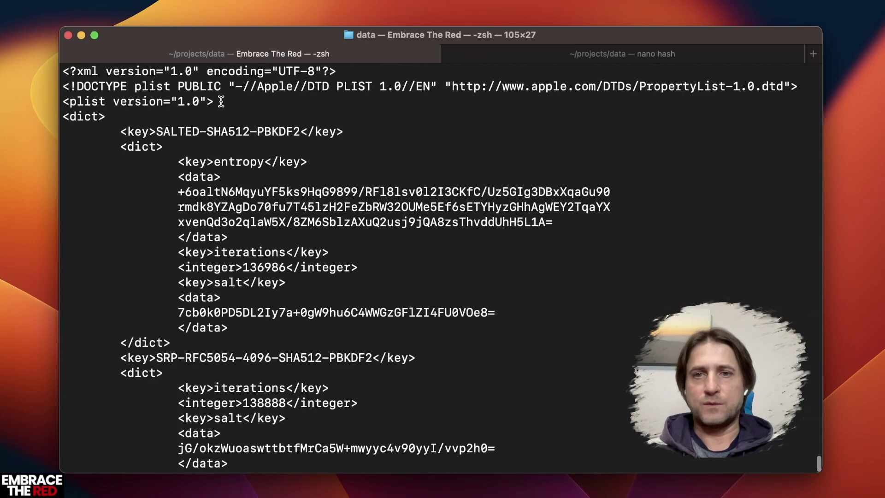
left_click_drag(179, 191, 553, 220)
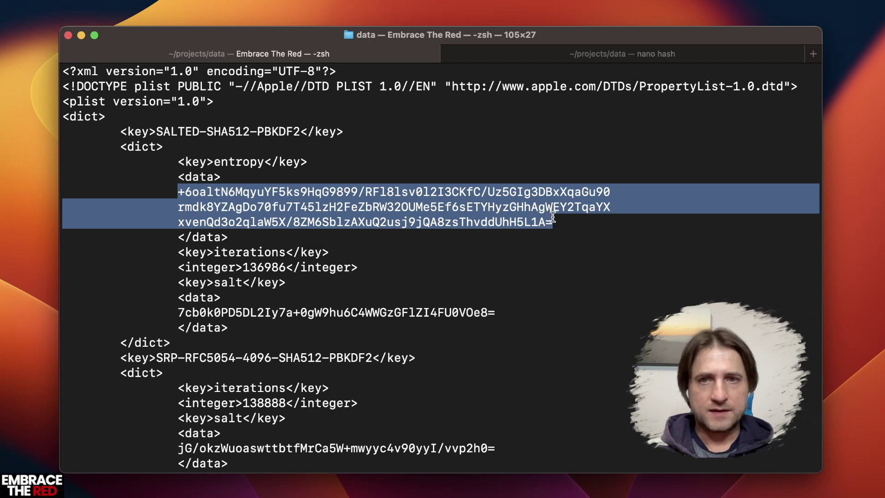
type("clear")
- Paste the entropy after echo and join its three lines into one continuous string
key("Return")
type("echo")
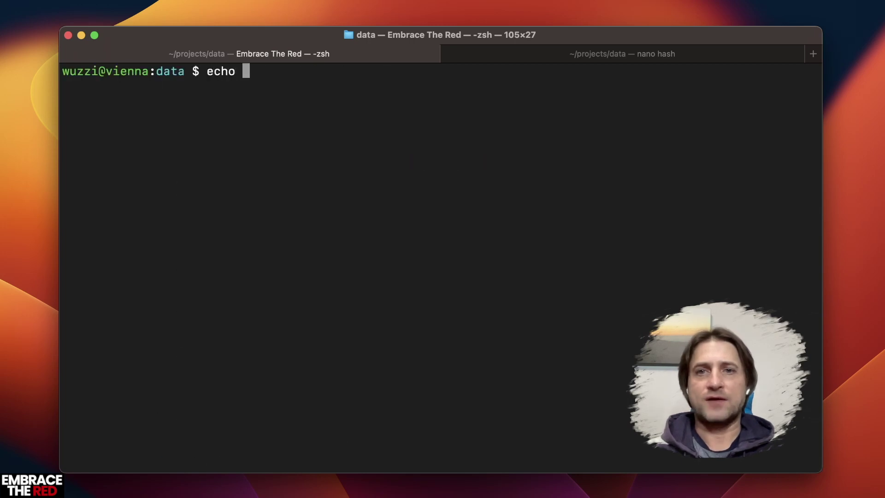
key("super+v")
key("alt+Left")
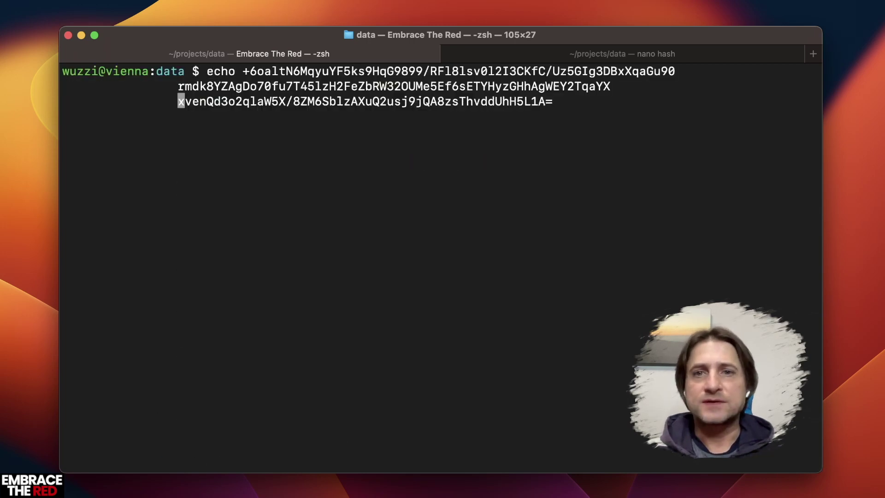
key("BackSpace")
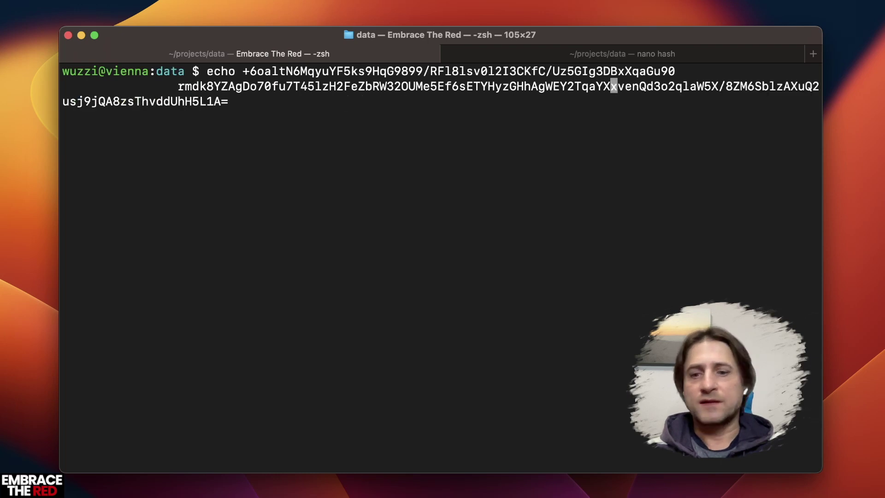
key("alt+Left")
key("alt+Left")
key("alt+Right")
key("BackSpace")
key("BackSpace")
key("BackSpace")
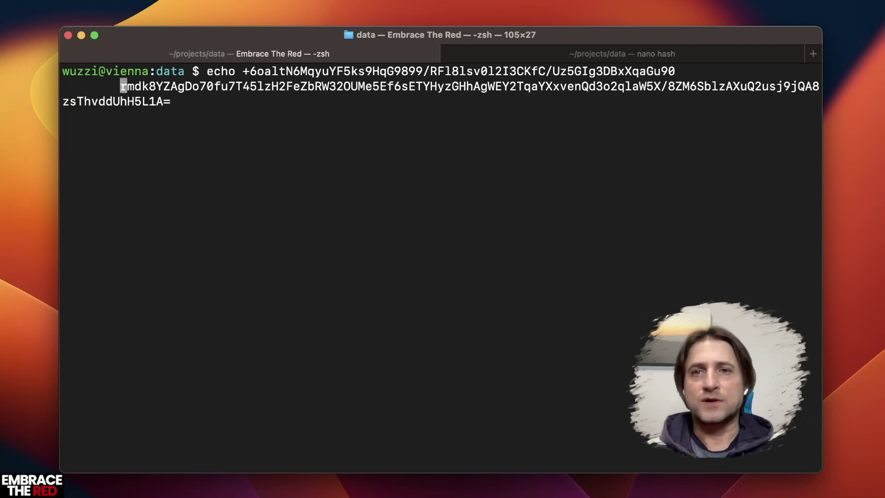
key("BackSpace")
key("BackSpace")
key("BackSpace")
key("BackSpace")
key("Right")
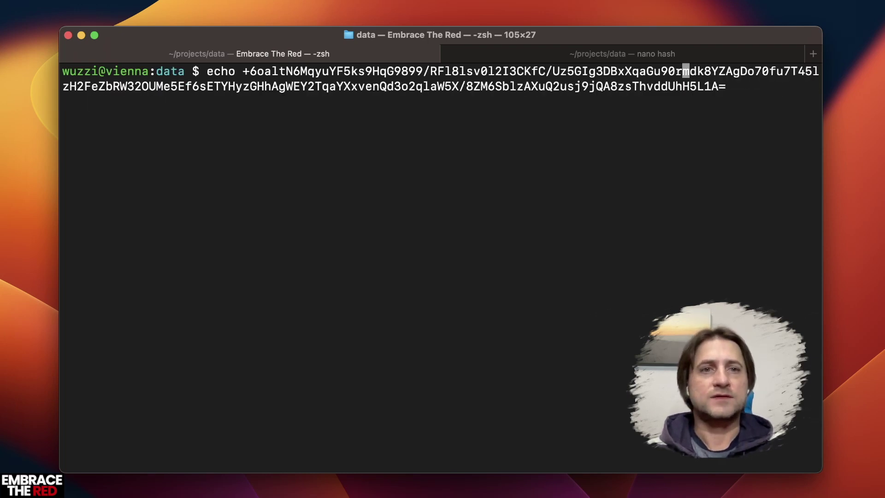
key("Right")
key("Right")
key("Right")
key("ctrl+e")
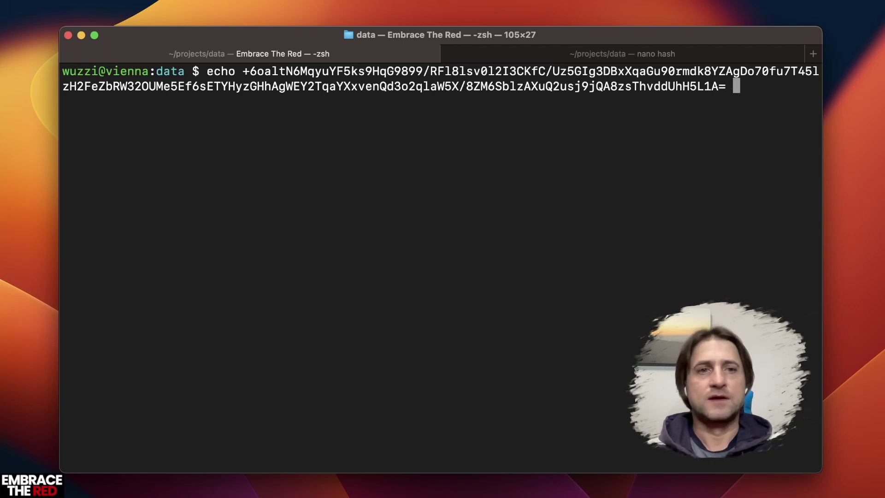
type("| ")
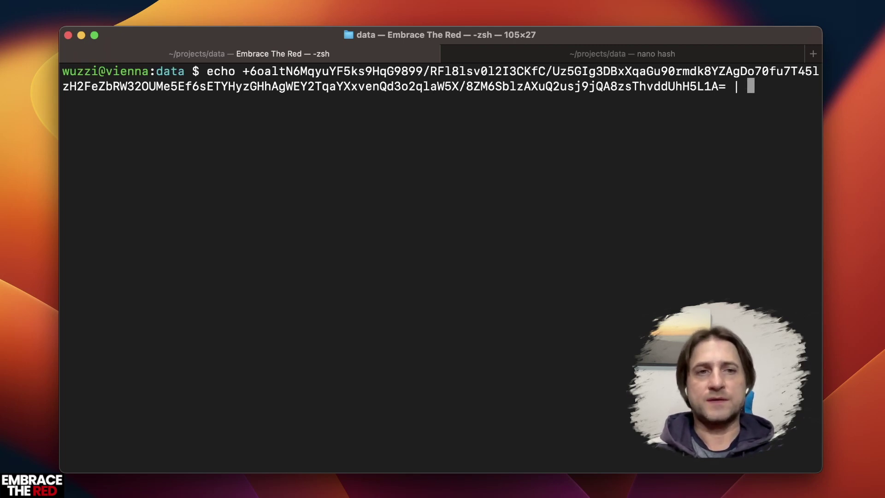
type("base6")
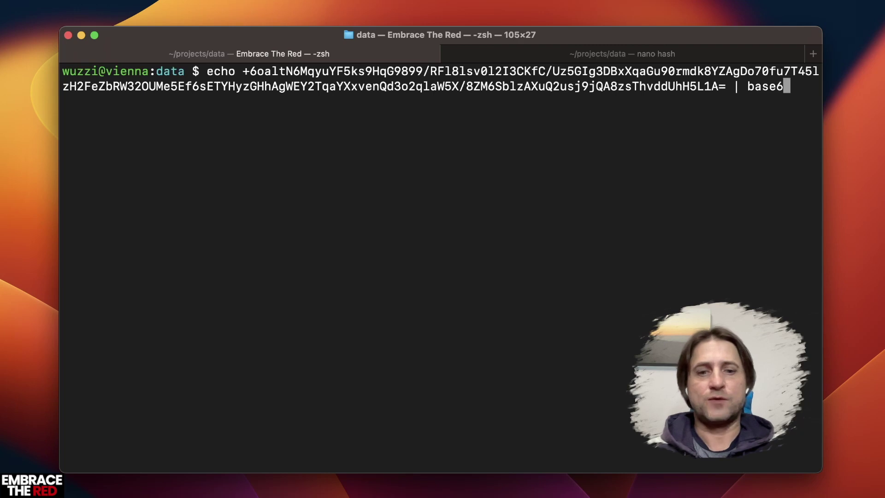
type("4 -d | xxd ")
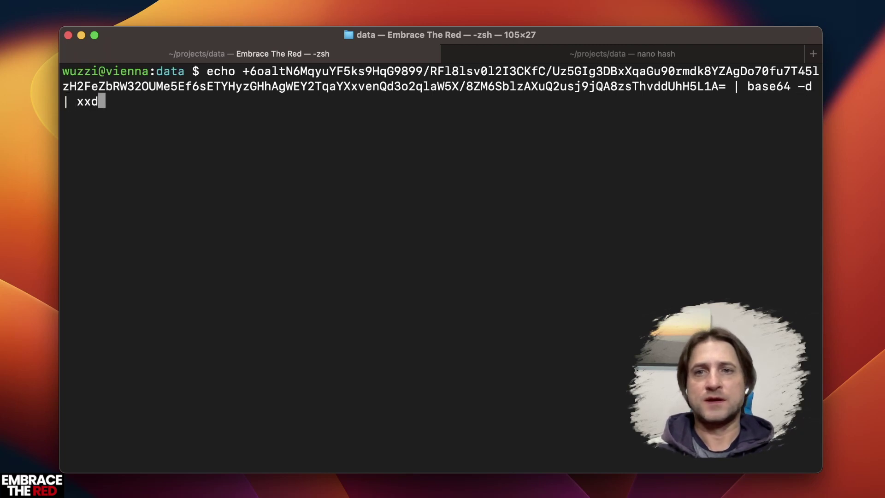
type("-p")
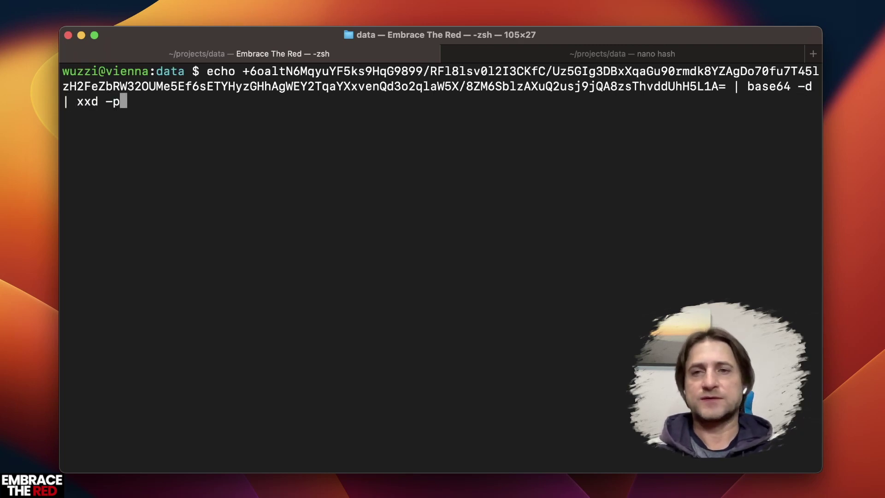
- Decode the entropy with xxd -p -c 256 into one hex line and select it
key("Return")
key("Up")
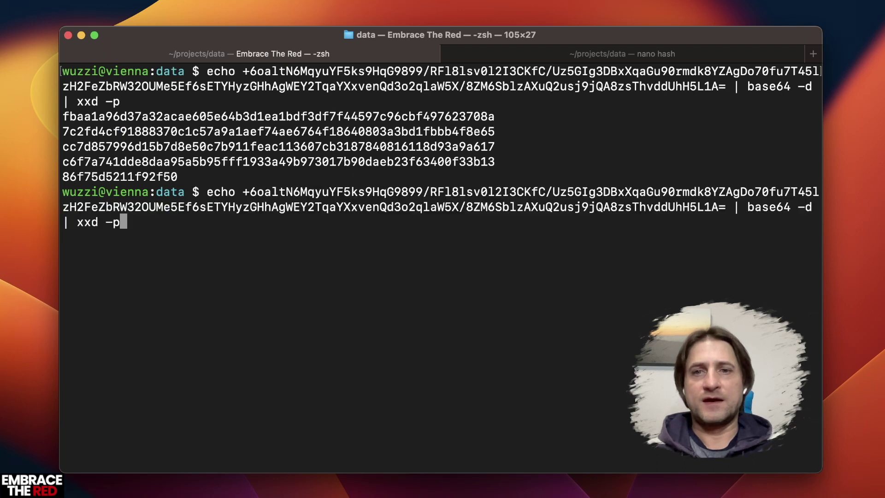
type(" -c 2")
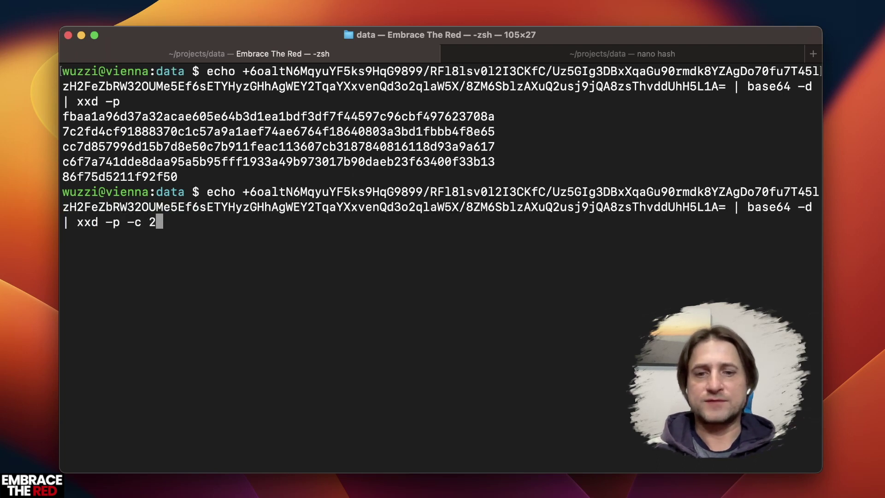
type("56")
key("Return")
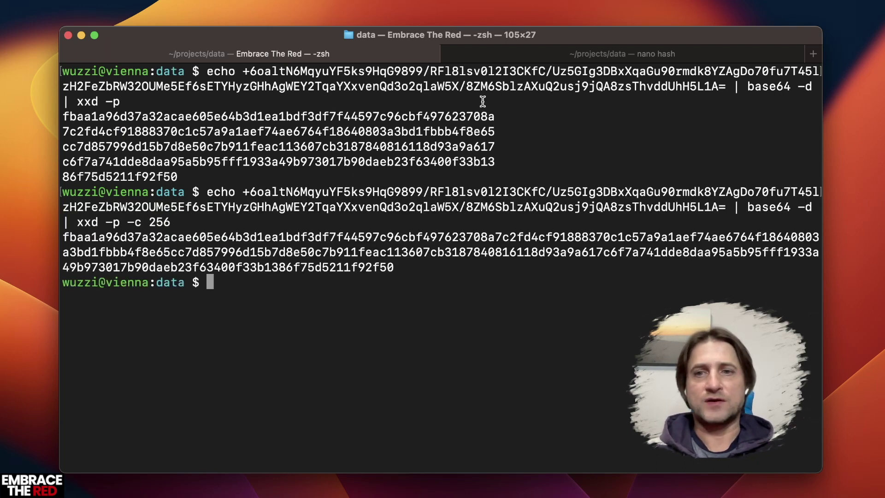
mouse_move(397, 266)
left_mouse_down()
mouse_move(208, 239)
mouse_move(62, 238)
left_mouse_up()
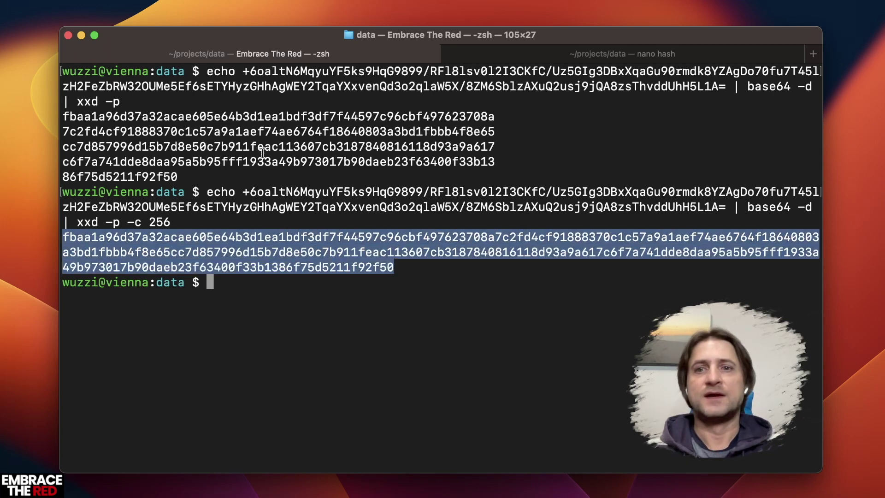
- Append the entropy hex to the hash line in nano and save the file as hash
left_click(518, 49)
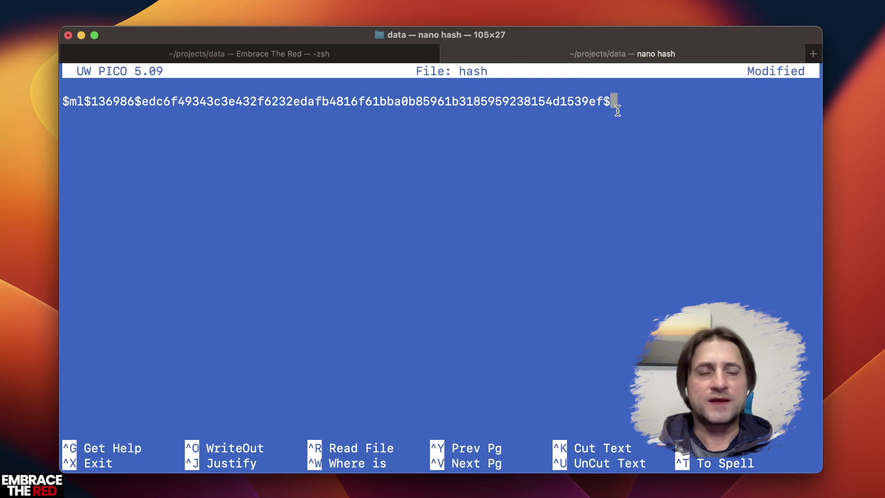
key("super+v")
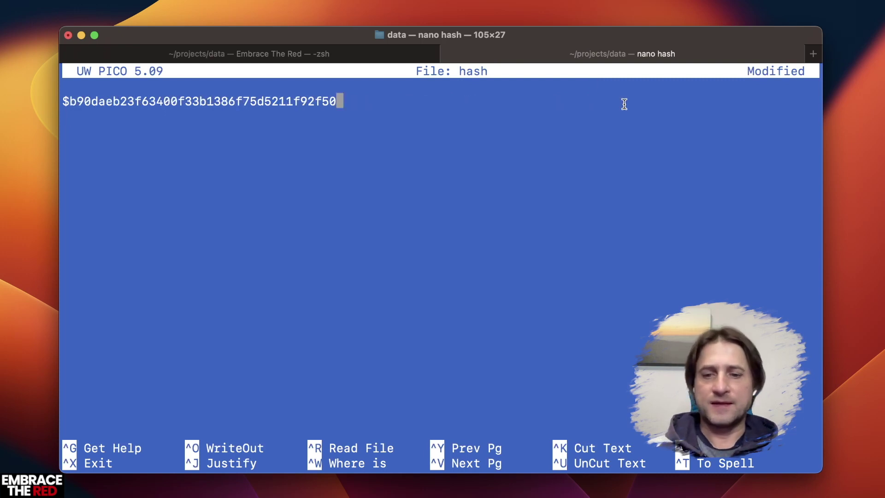
key("ctrl+o")
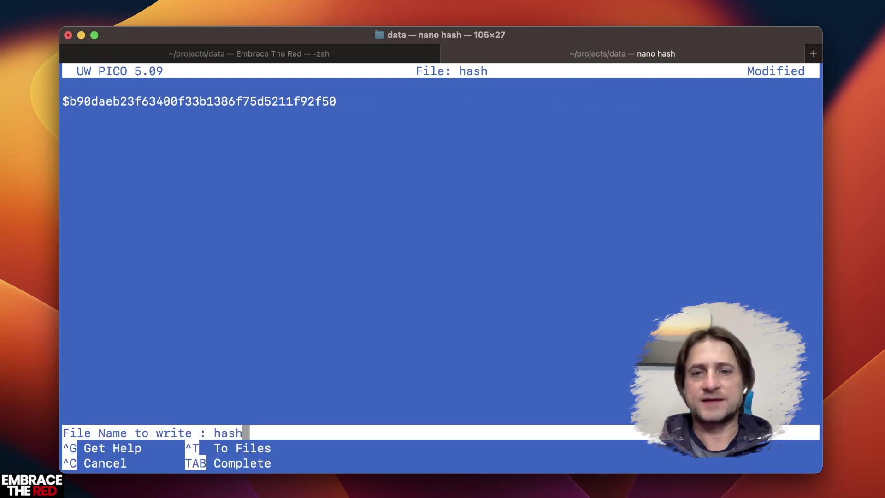
key("Return")
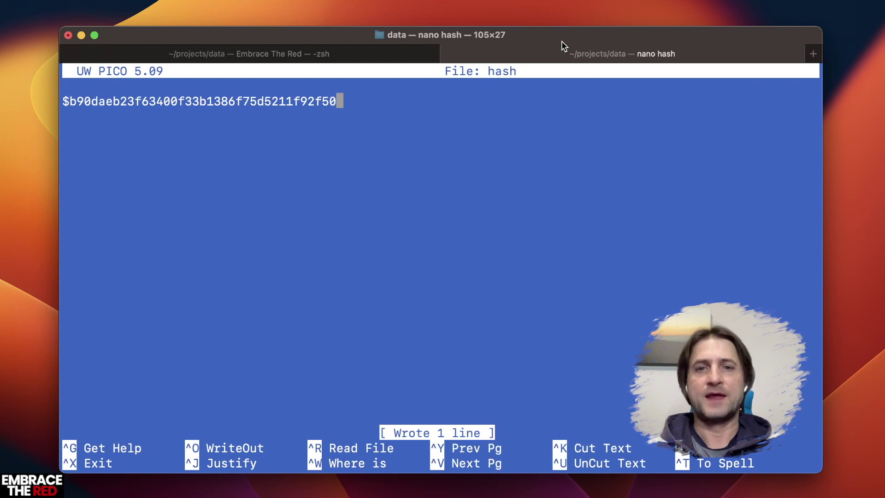
left_click(372, 54)
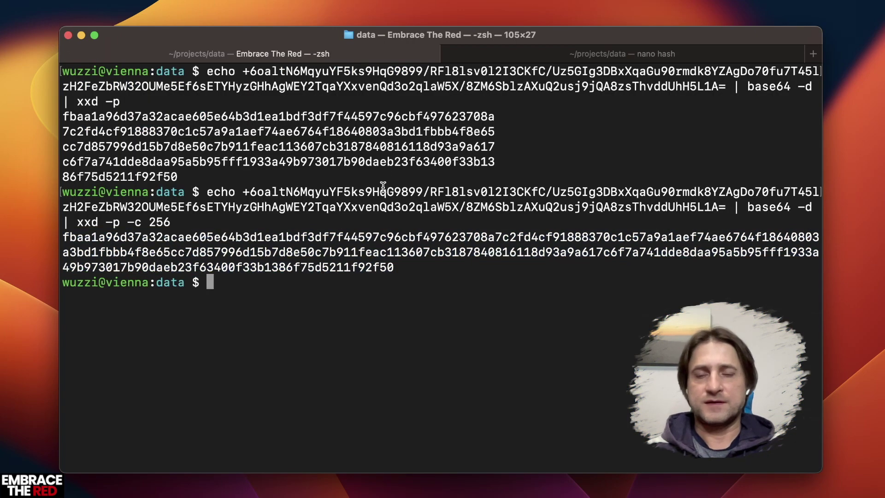
type("c")
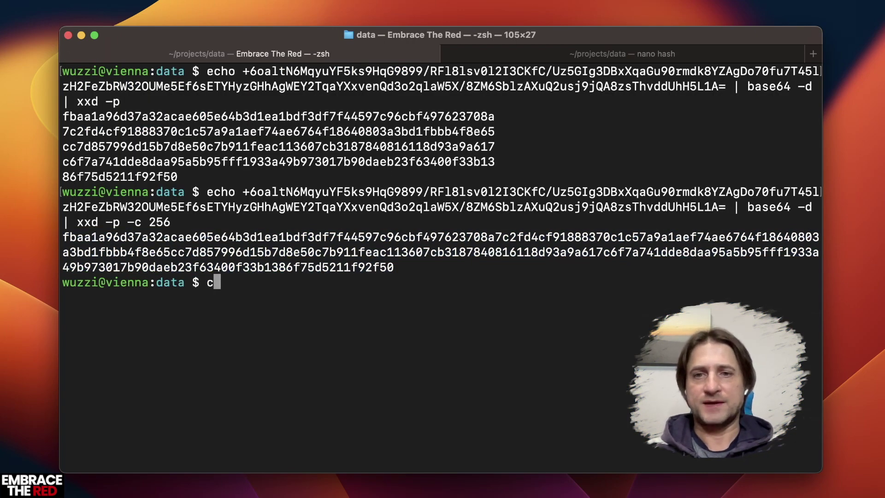
type("lear")
- Clear the screen, cat hash to check the full $ml$136986$salt$entropy line, then clear again
key("Return")
type("at hash")
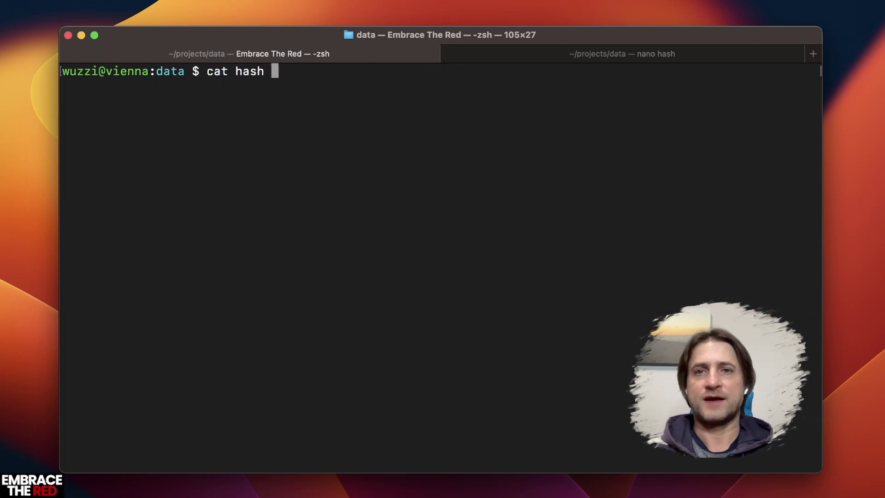
key("Return")
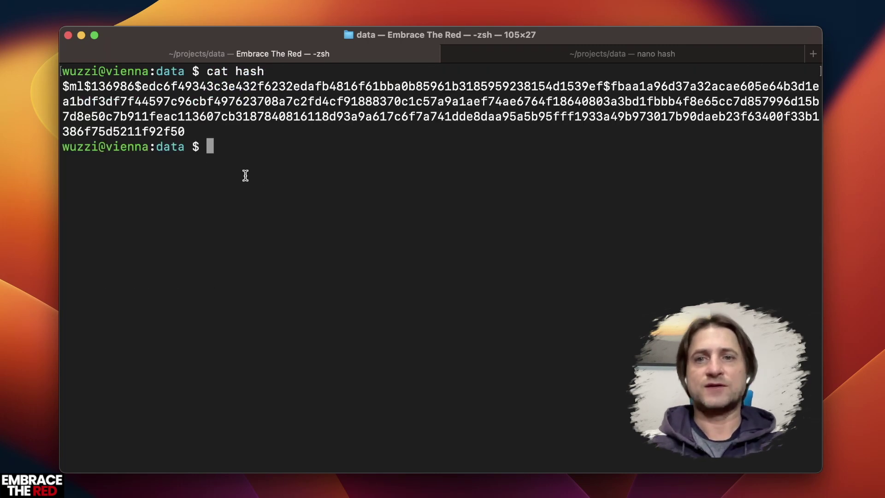
left_click_drag(185, 132, 61, 86)
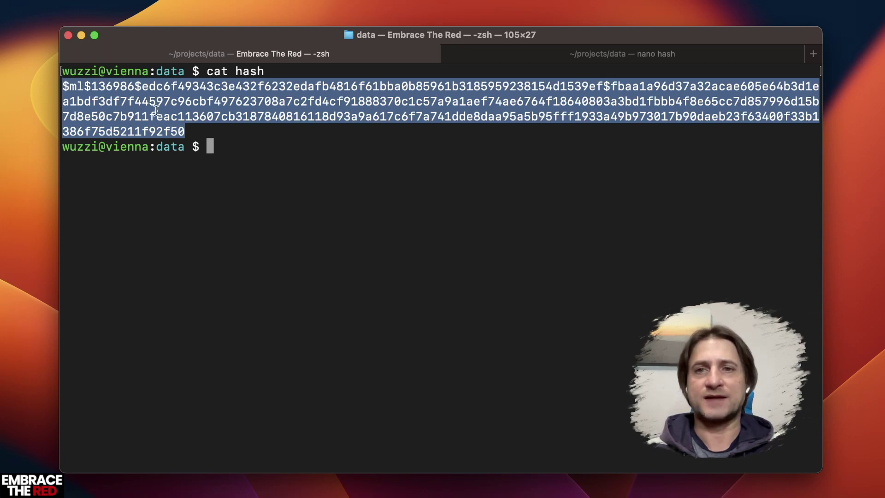
left_click(237, 159)
type("c")
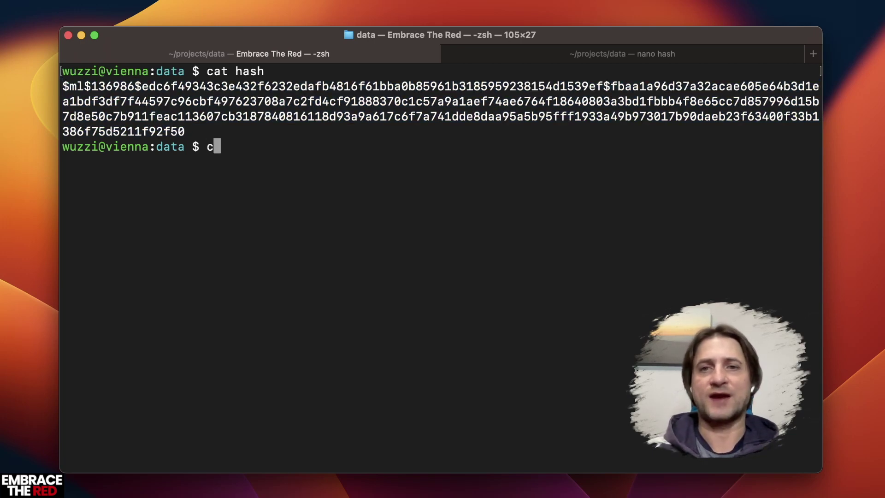
type("lear")
key("Return")
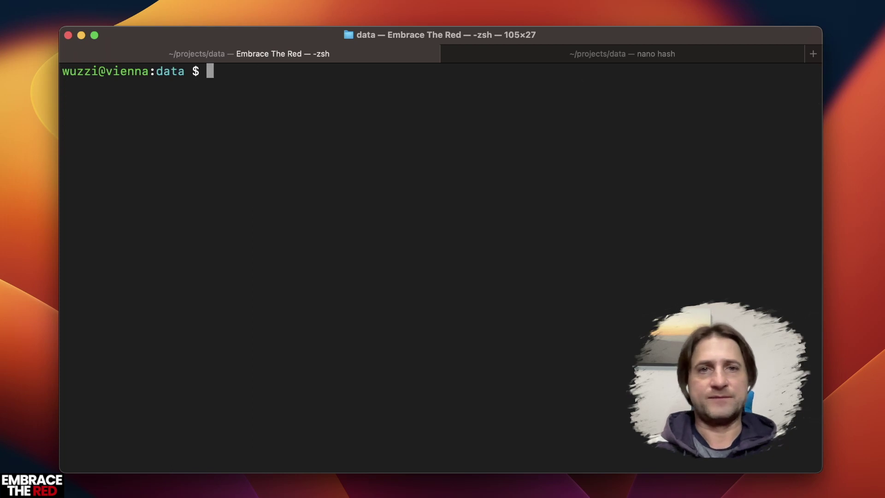
type("hash")
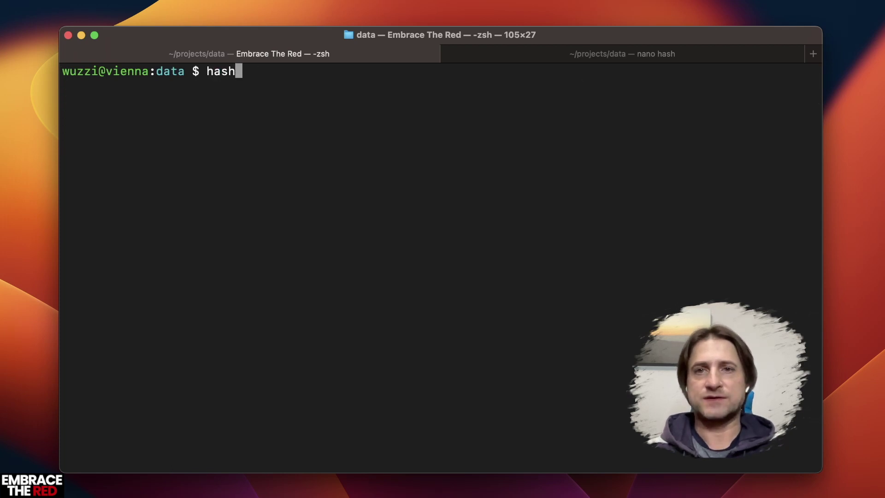
- Tab-complete 'hash' to list matching commands before typing the hashcat help search
key("Tab")
type("cat")
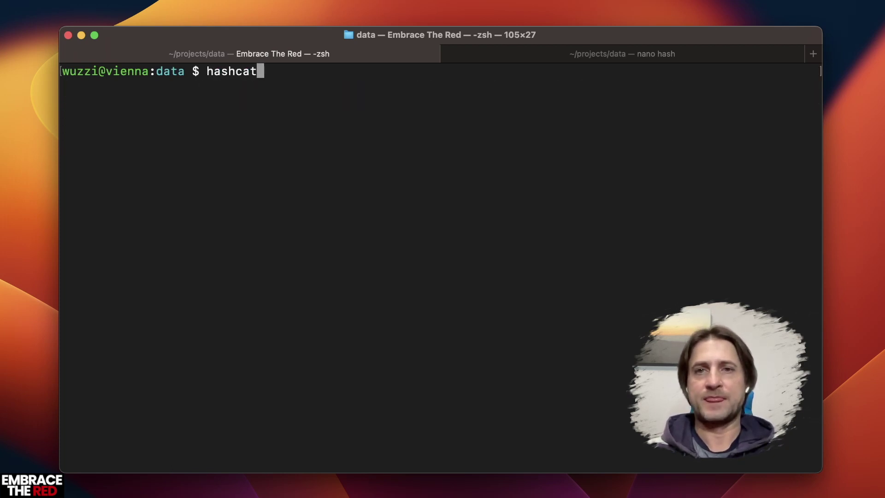
type(" --he")
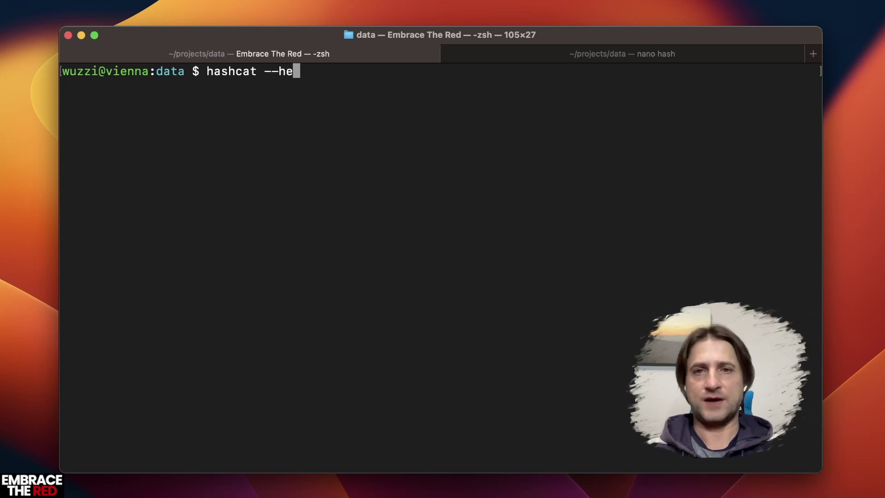
type("lp | grep ")
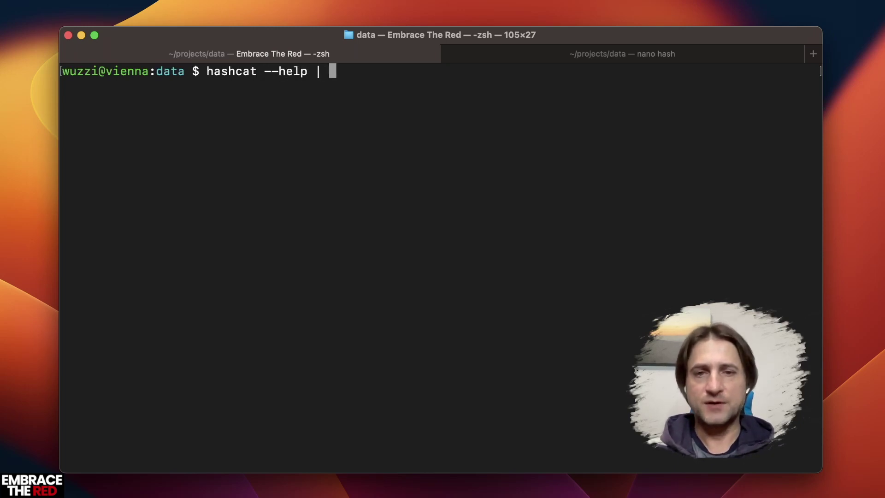
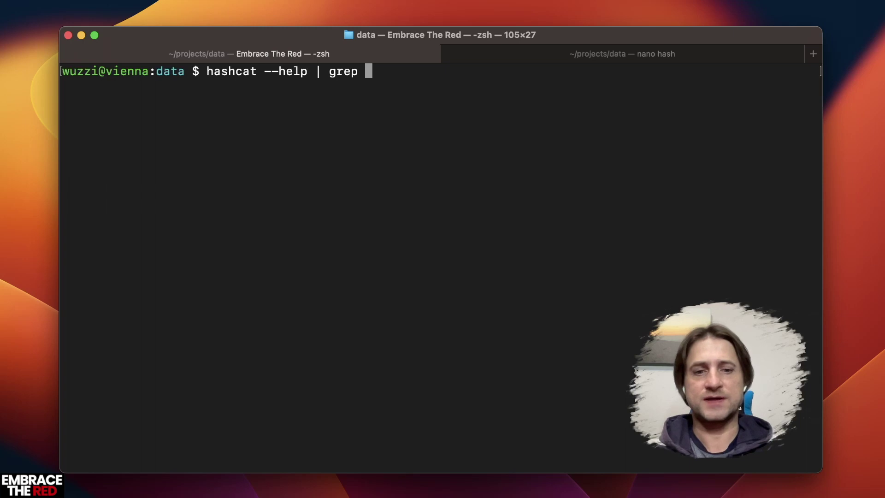
type("-i macos")
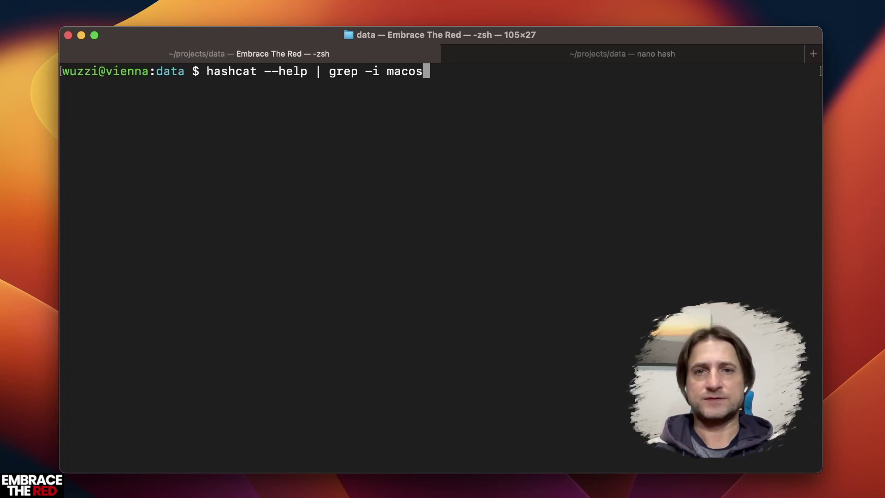
- List hashcat's macOS hash modes and highlight the 7100 PBKDF2-SHA512 line
key("Return")
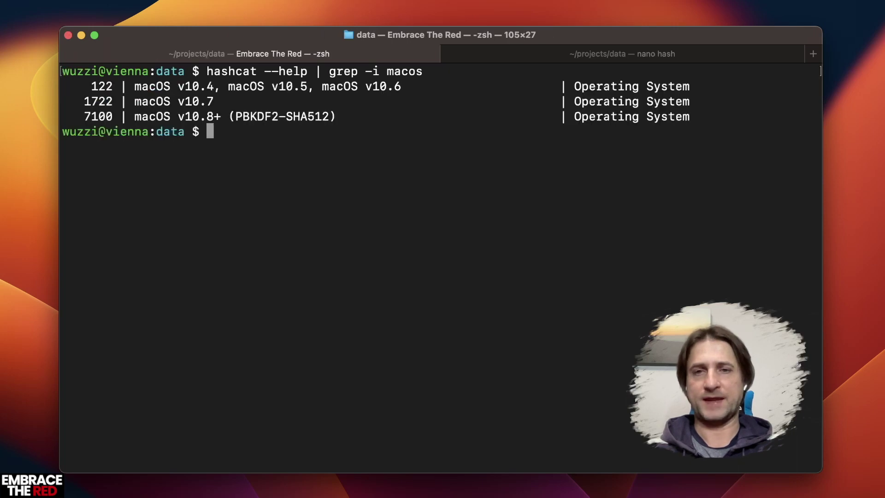
left_click_drag(83, 117, 351, 108)
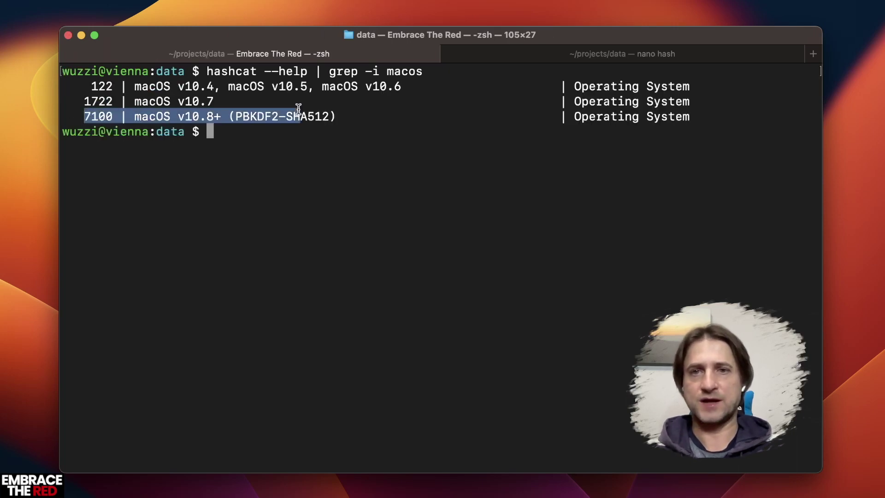
left_click(332, 140)
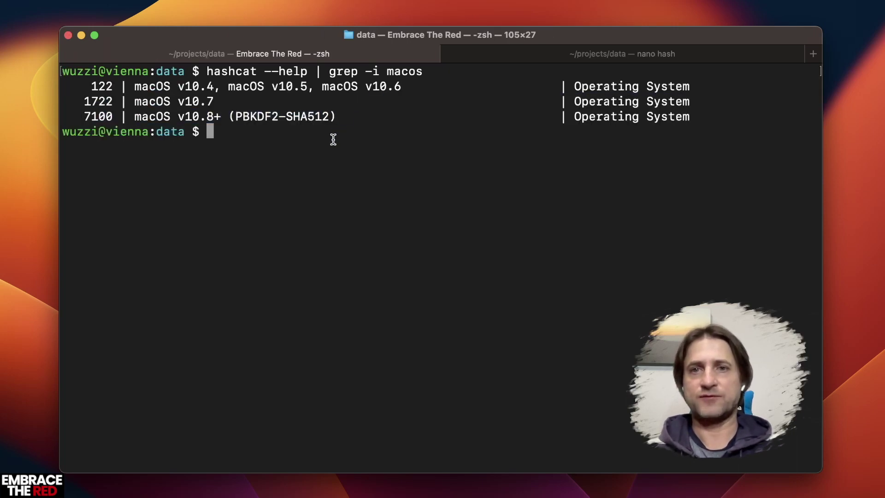
type("hashcat ")
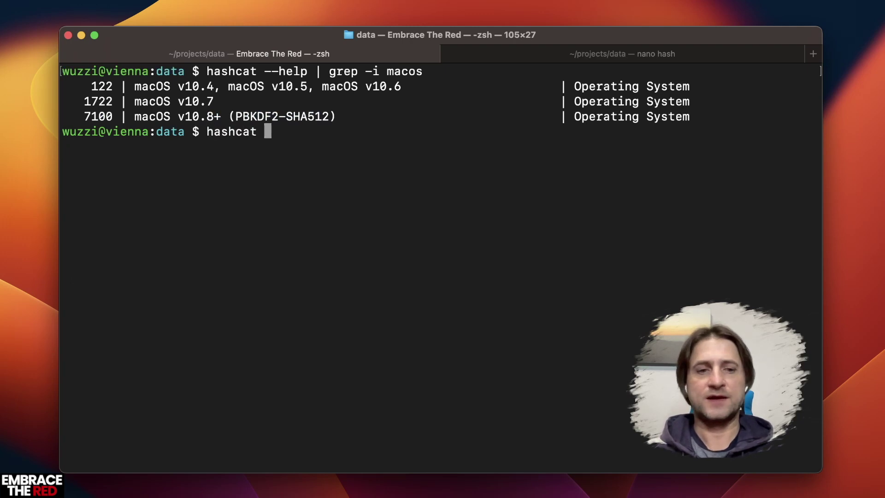
type("-a 0 ")
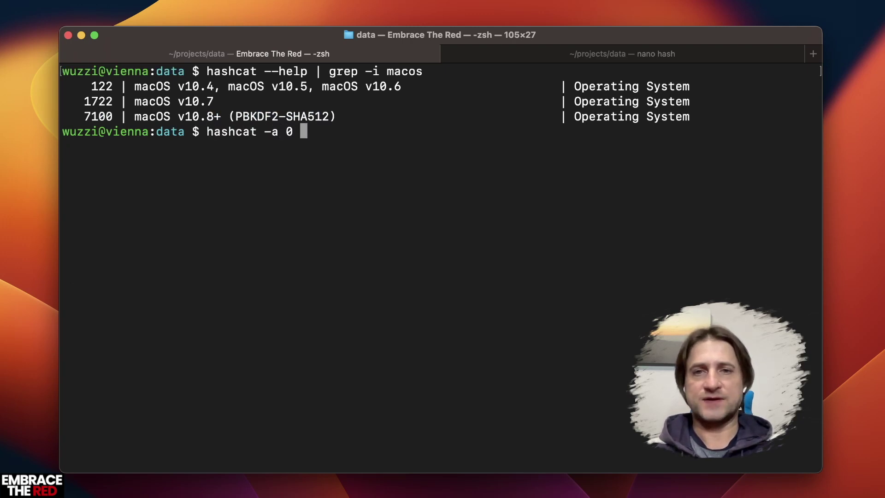
type("-m 710")
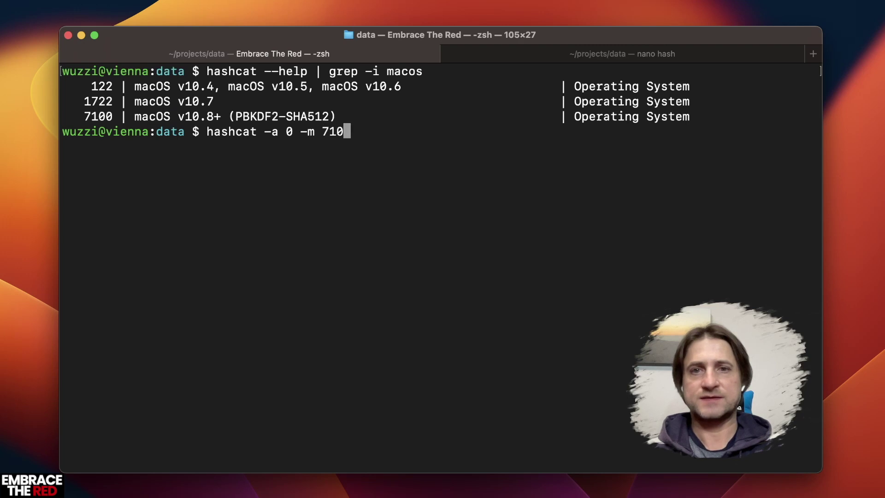
type("0")
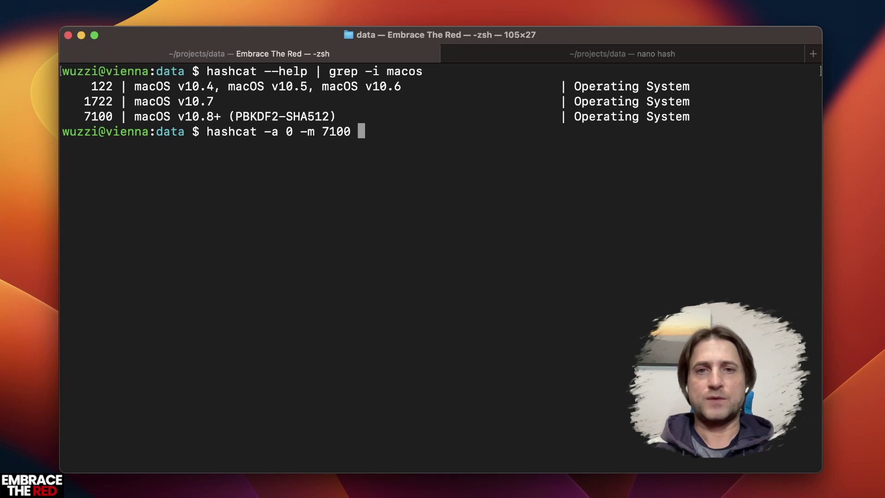
type("hash ")
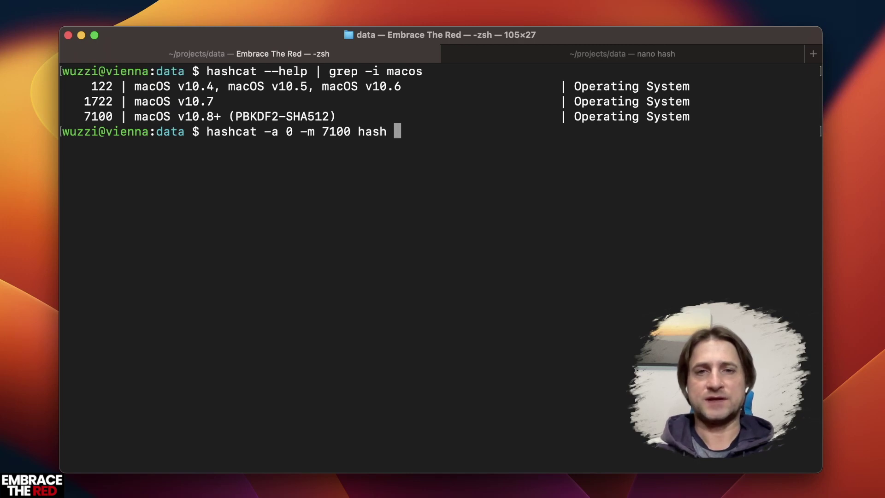
type("wor")
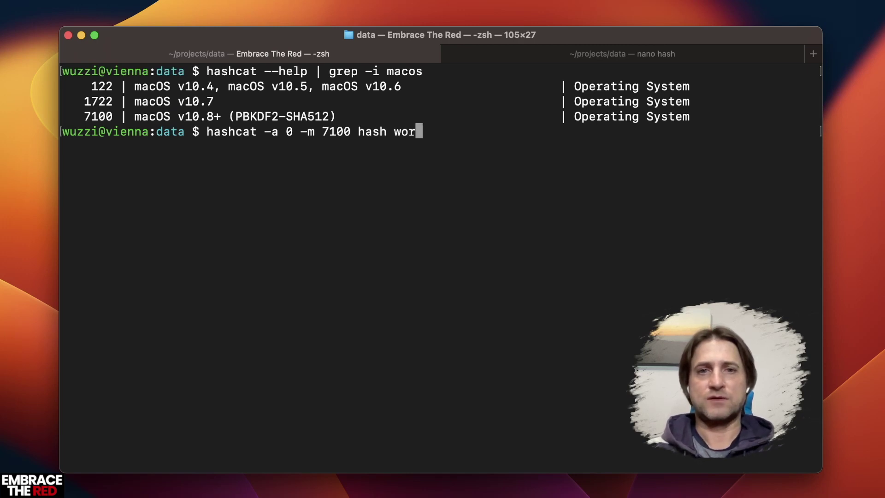
type("dlist")
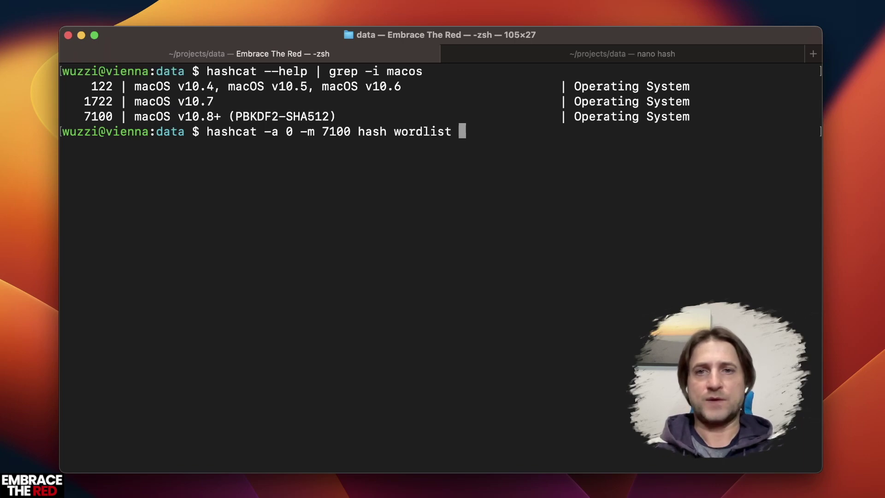
- Run the mode 7100 straight dictionary attack on the hash file with the wordlist
key("Return")
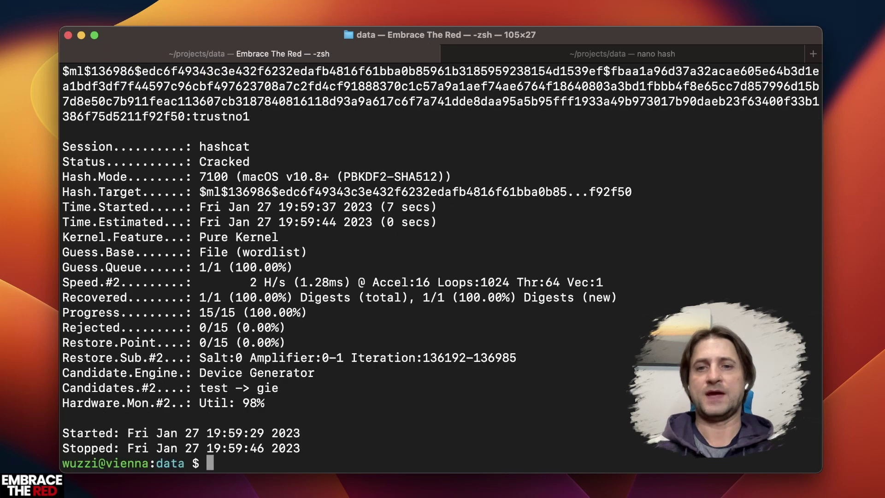
scroll(288, 183, "up", 5)
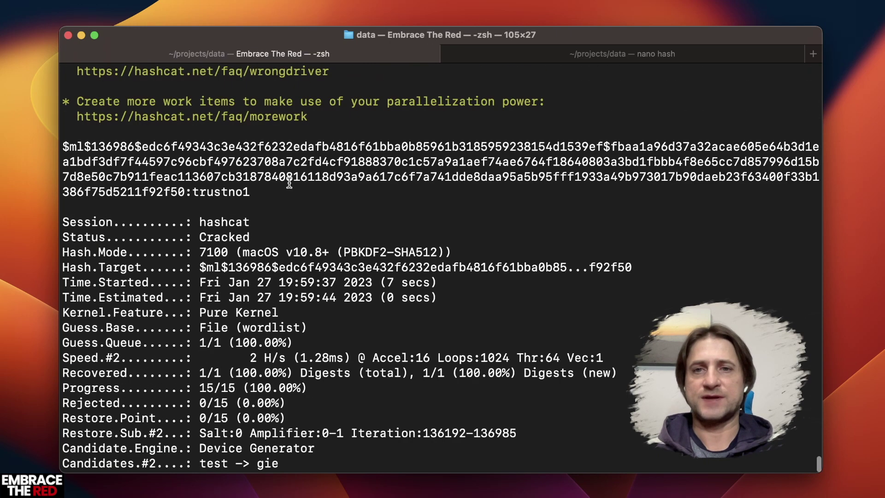
triple_click(289, 183)
left_click(287, 234)
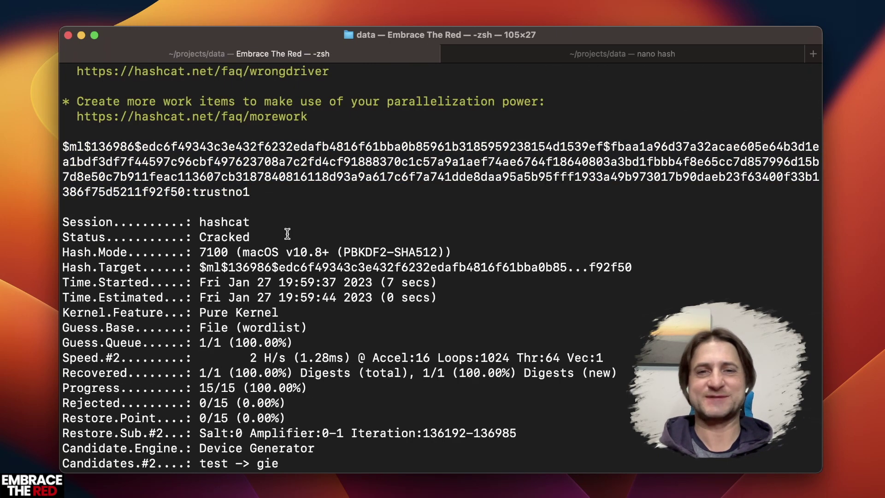